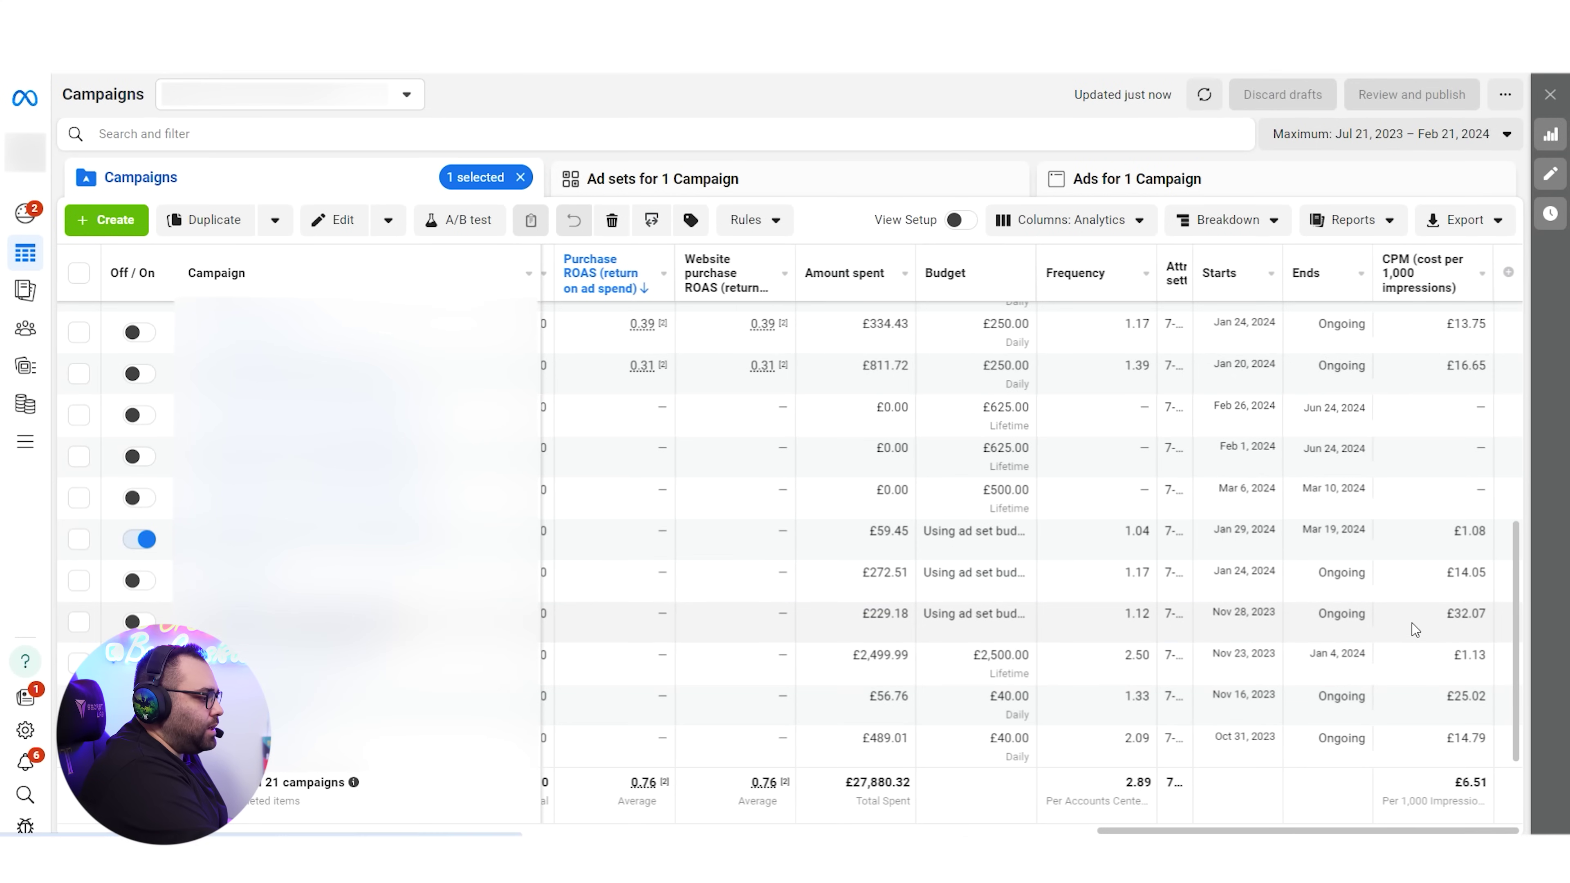
Step: Compare the CPM of individual campaigns with their purchase ROAS, amount spent and the account average across the whole campaign list
click(1482, 609)
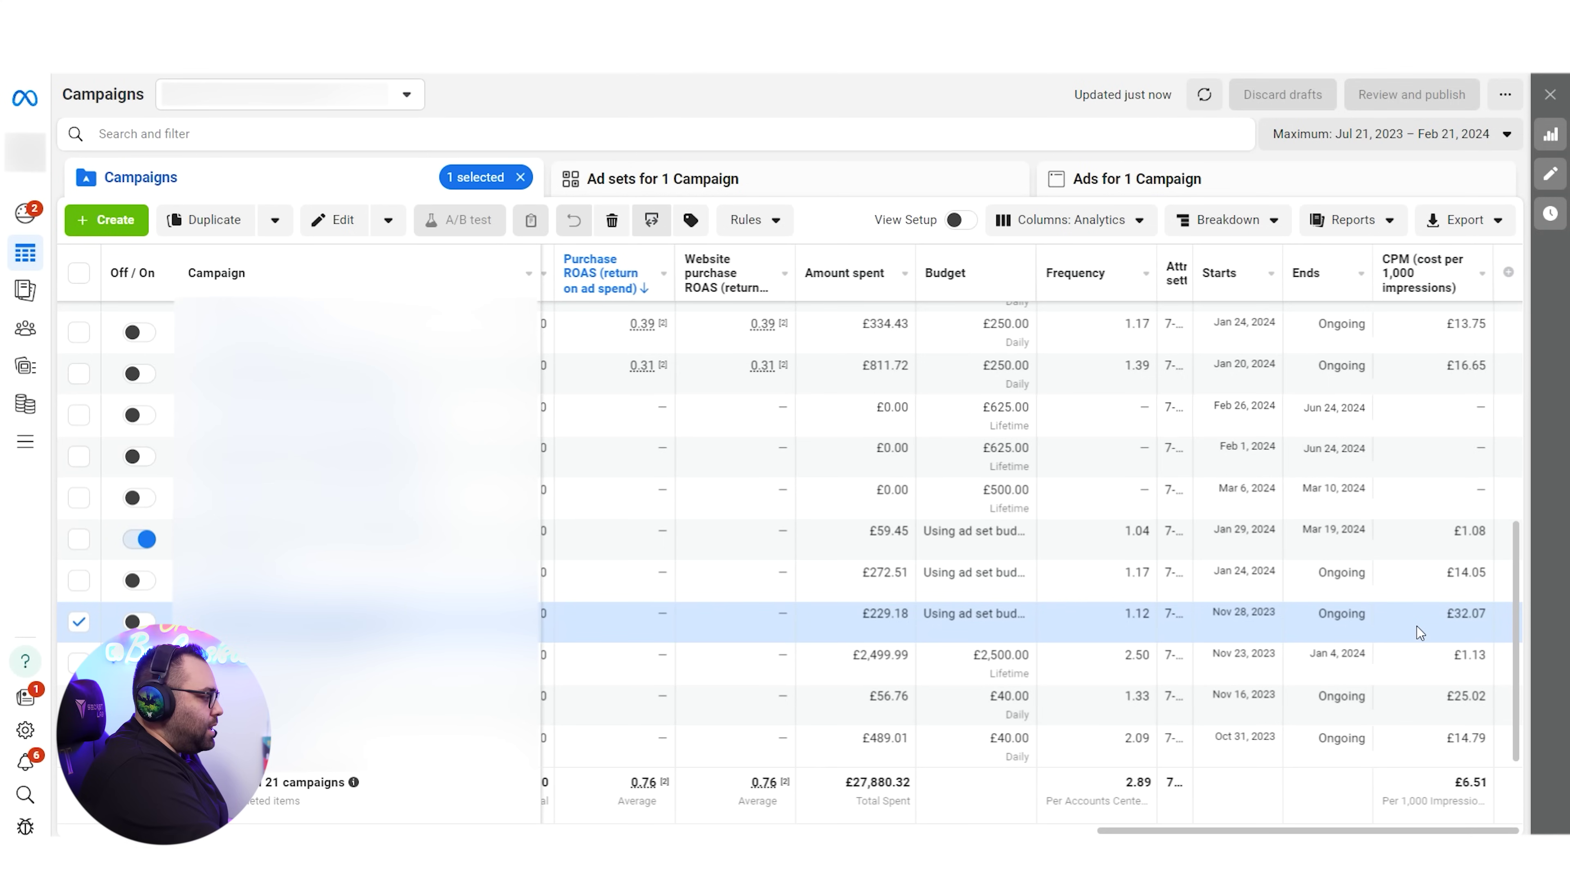
click(1434, 700)
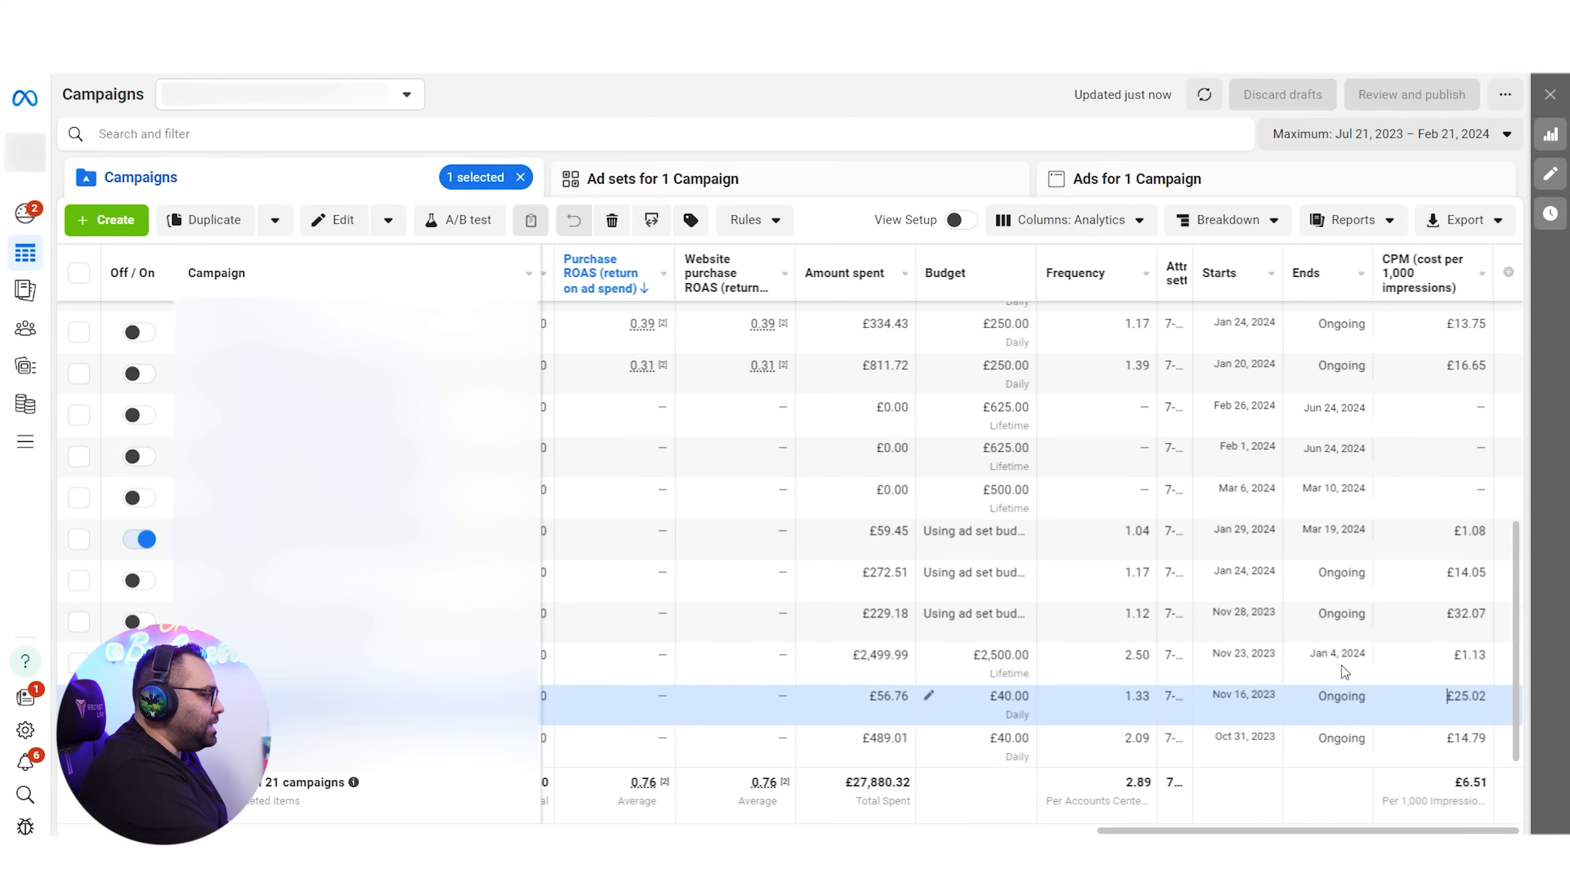
scroll(1372, 675, up, 3)
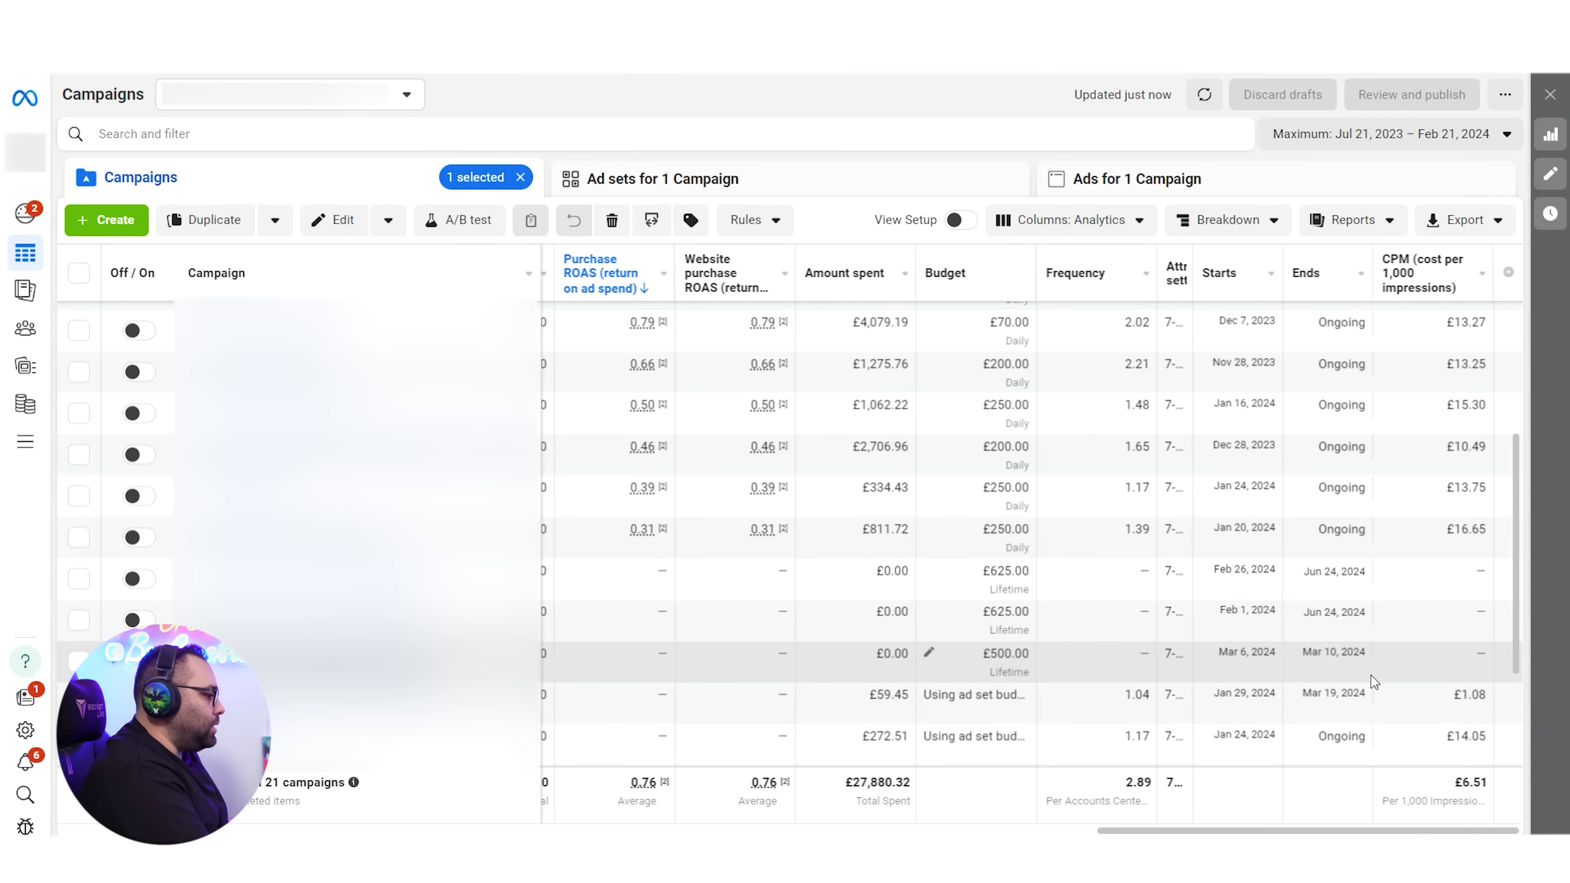
scroll(1092, 548, up, 2)
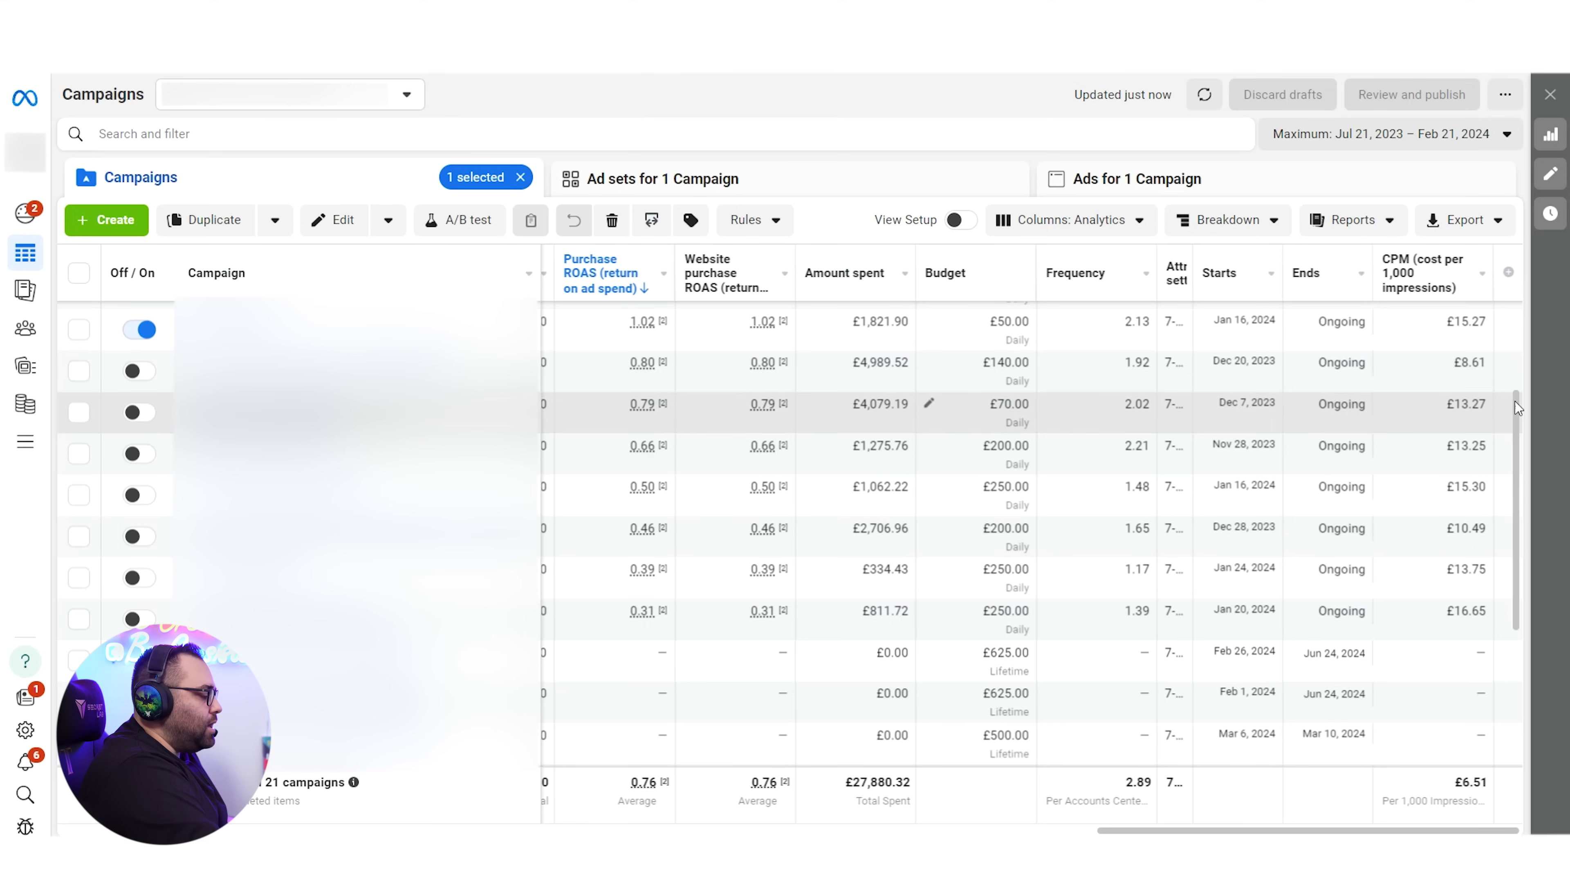
scroll(1391, 557, down, 5)
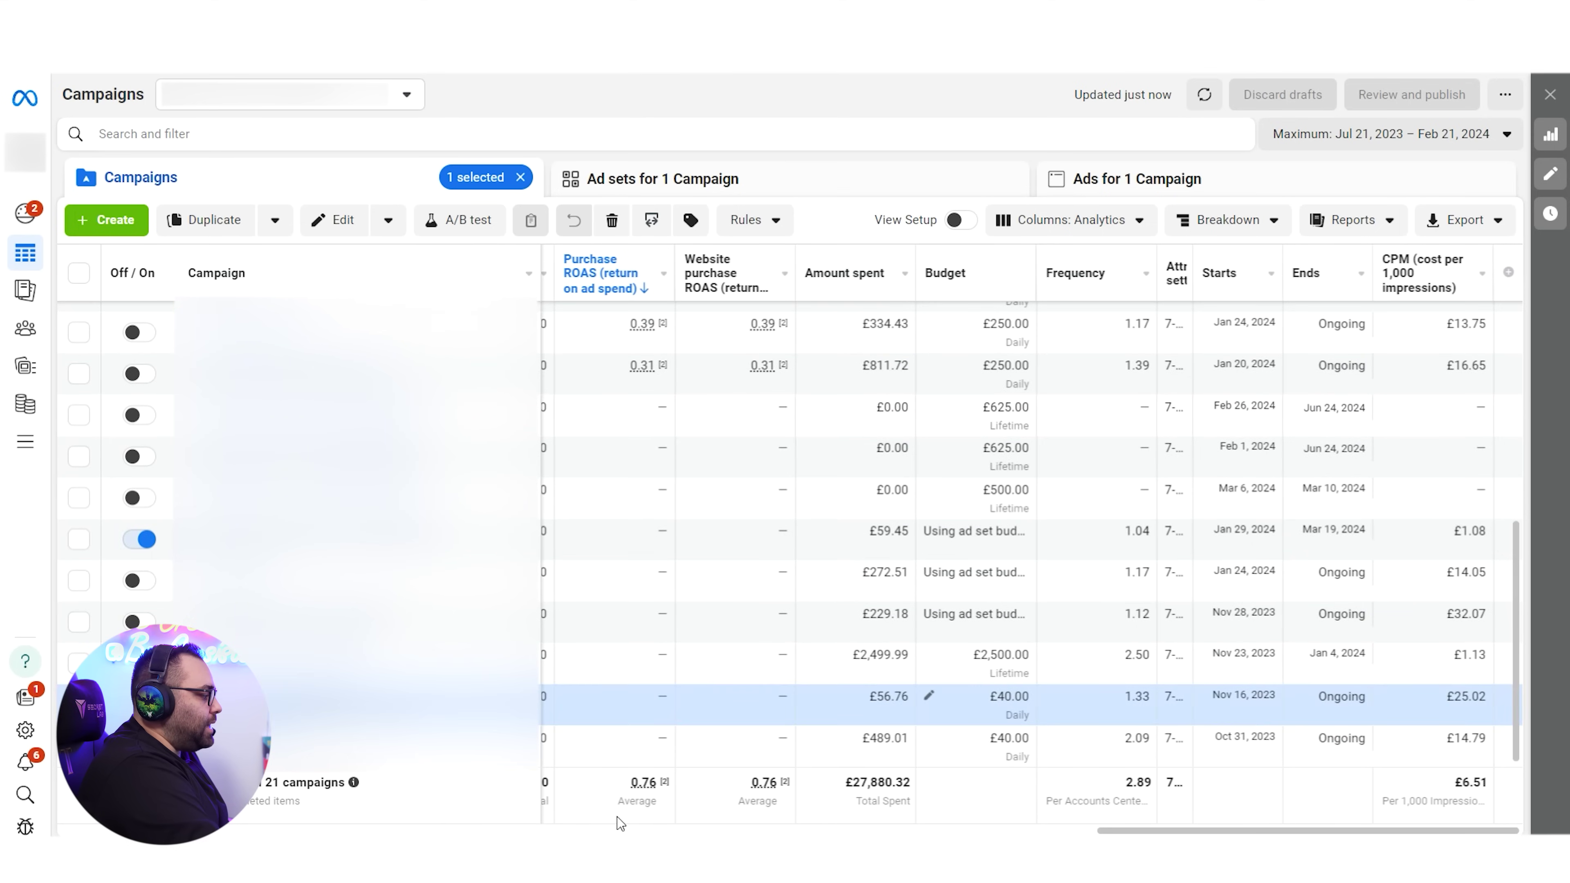
scroll(690, 687, up, 5)
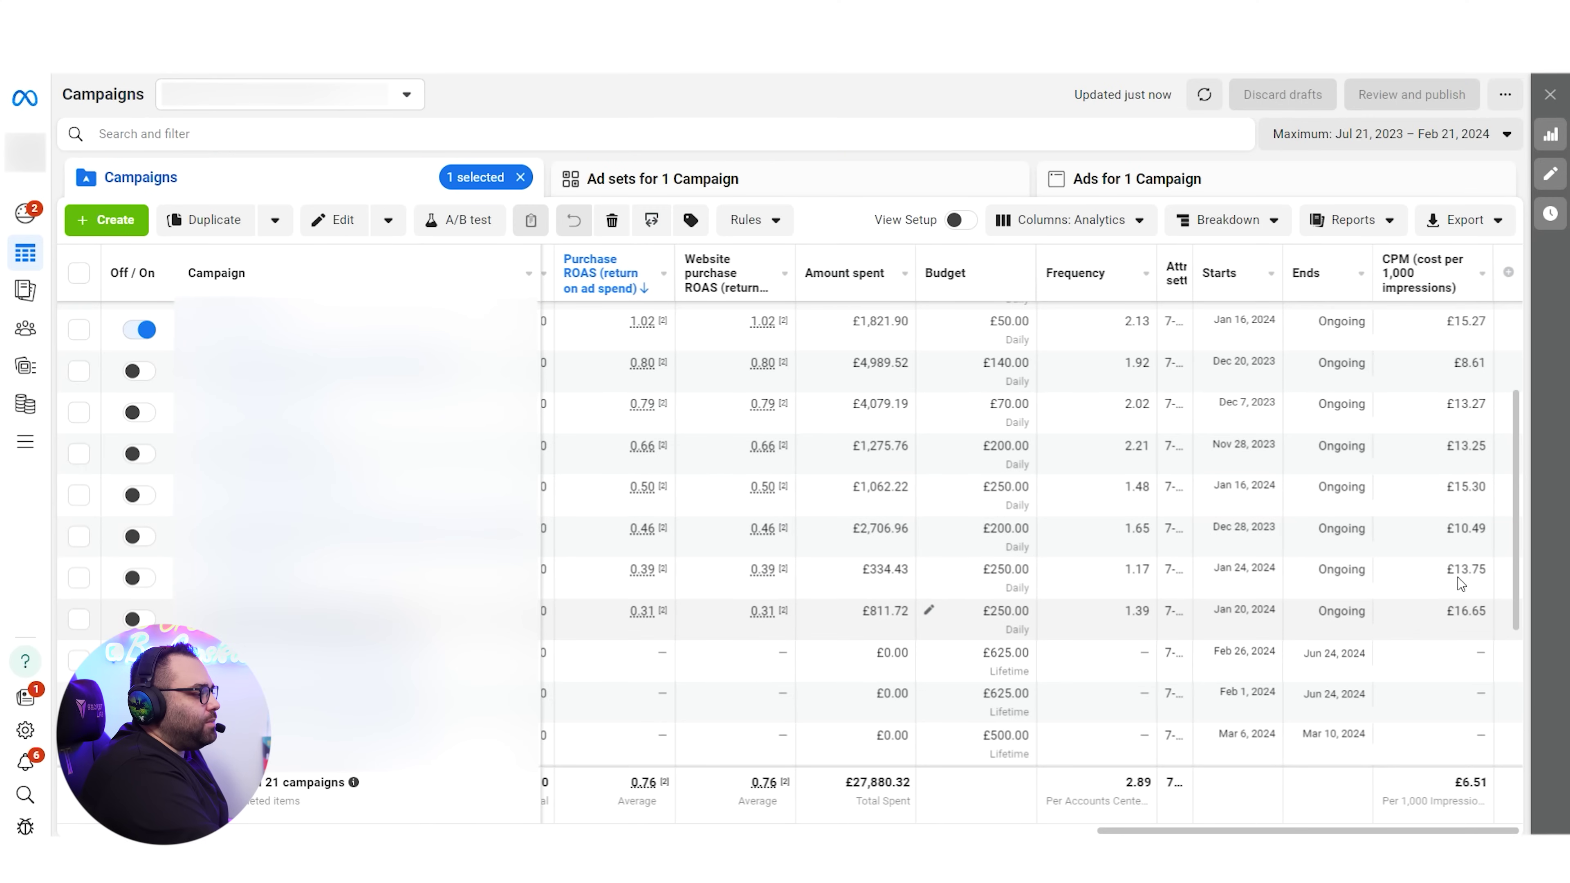
scroll(1424, 655, down, 4)
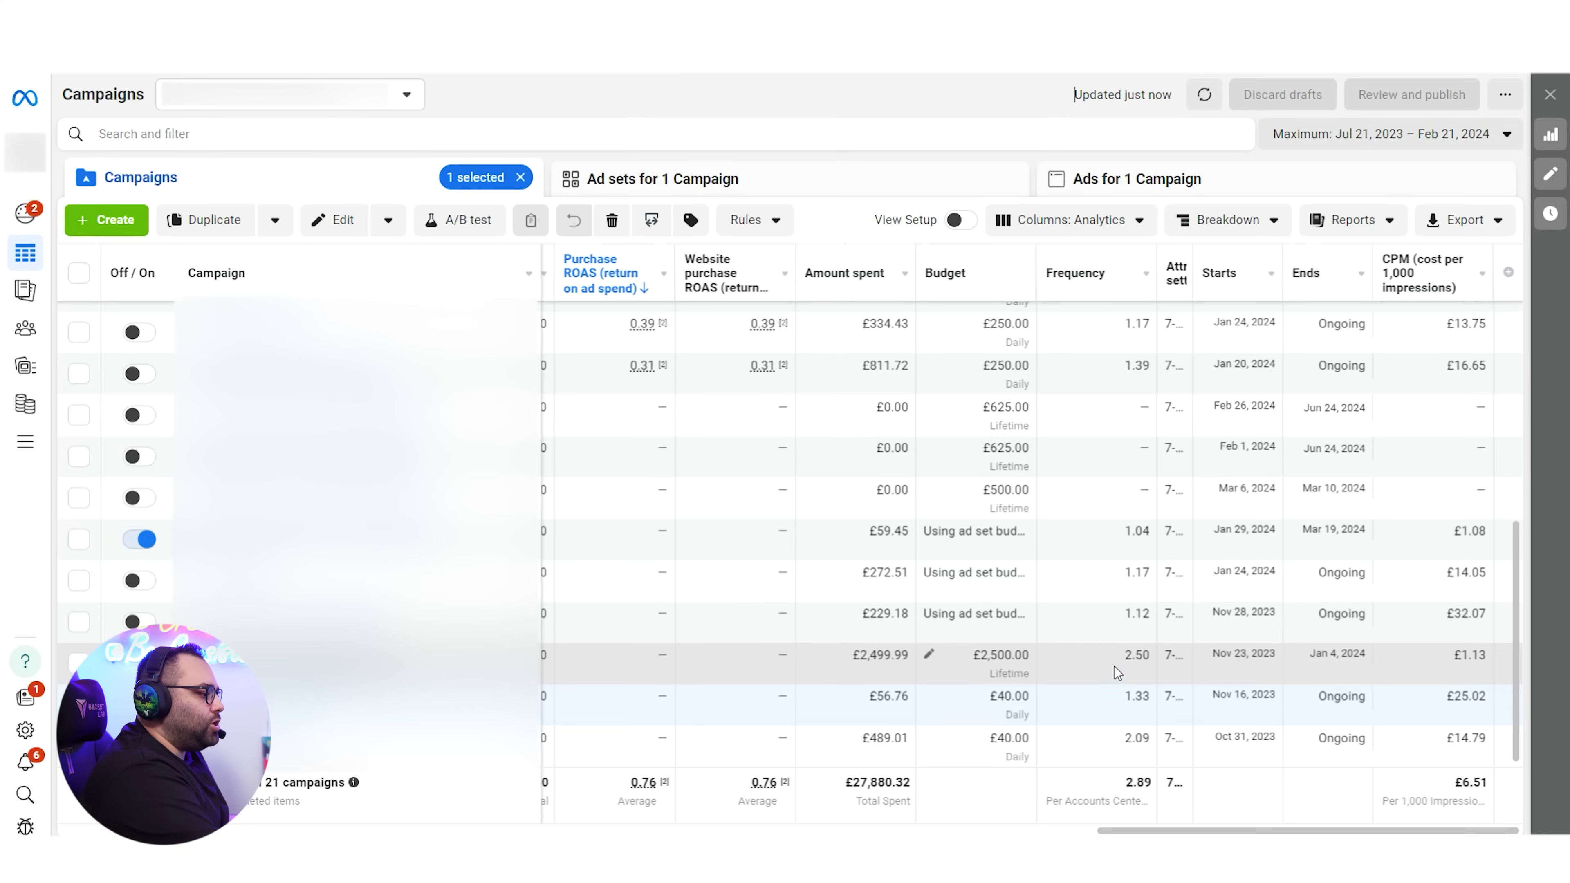
scroll(1284, 520, up, 1)
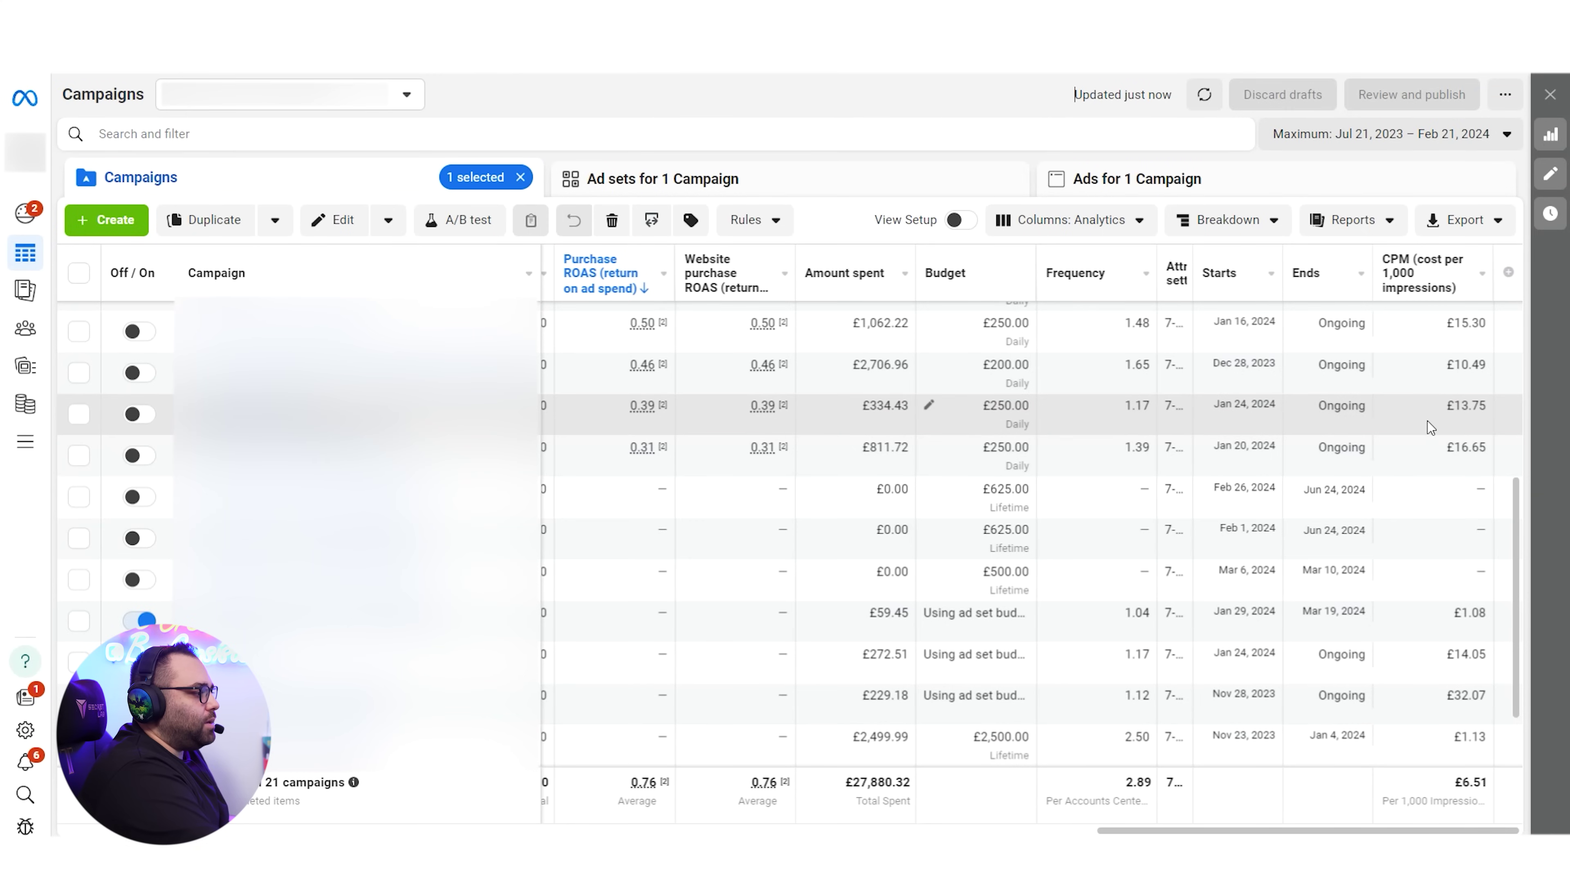
scroll(1428, 421, up, 1)
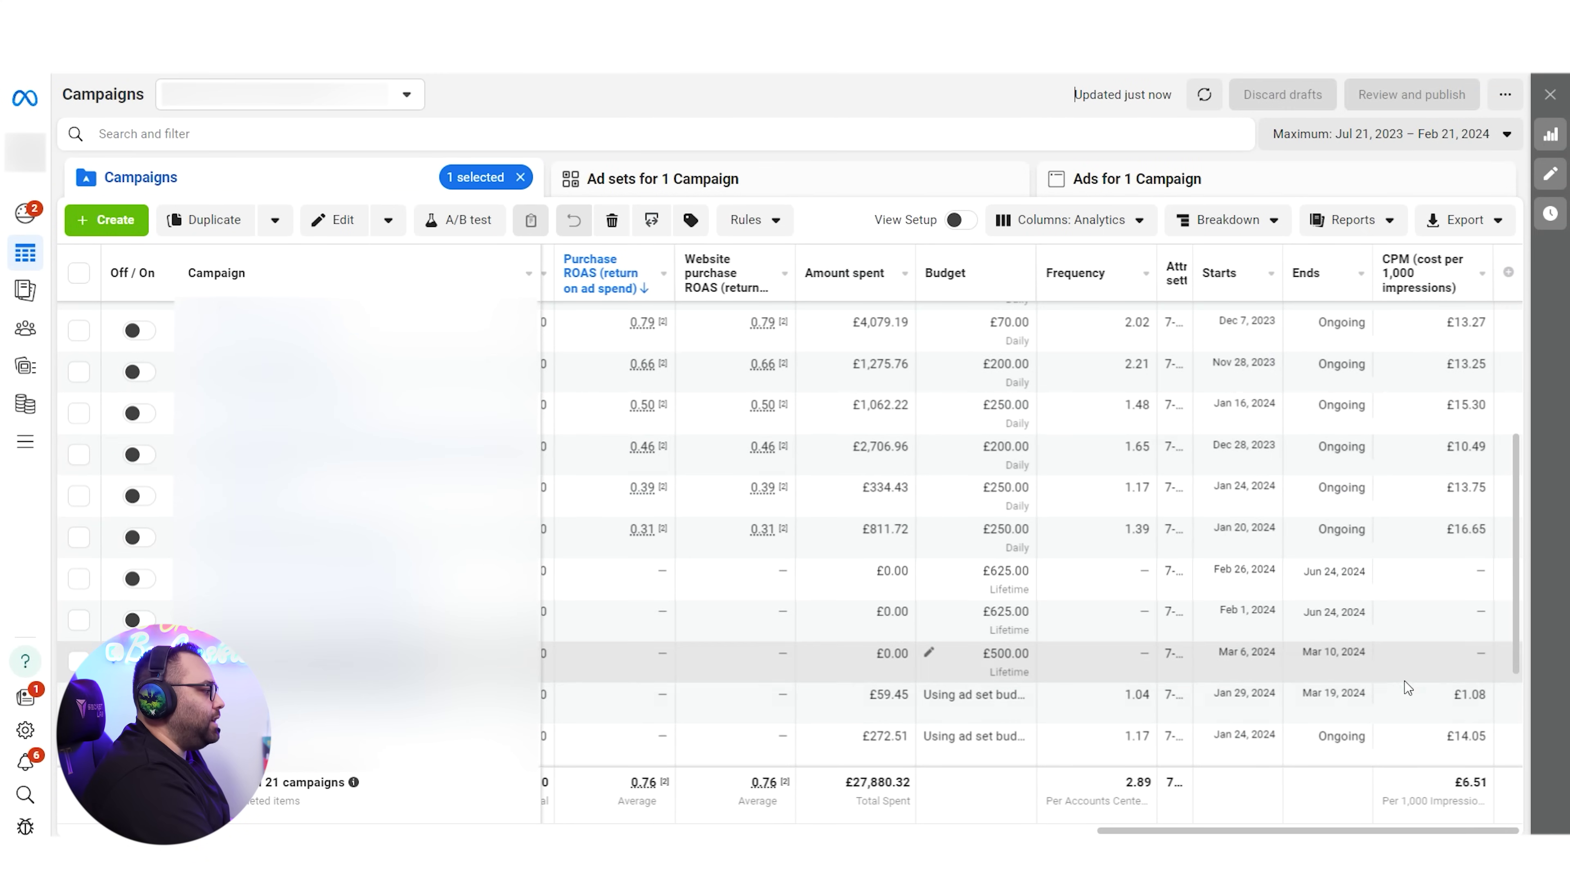
scroll(1288, 478, up, 1)
scroll(1308, 523, up, 2)
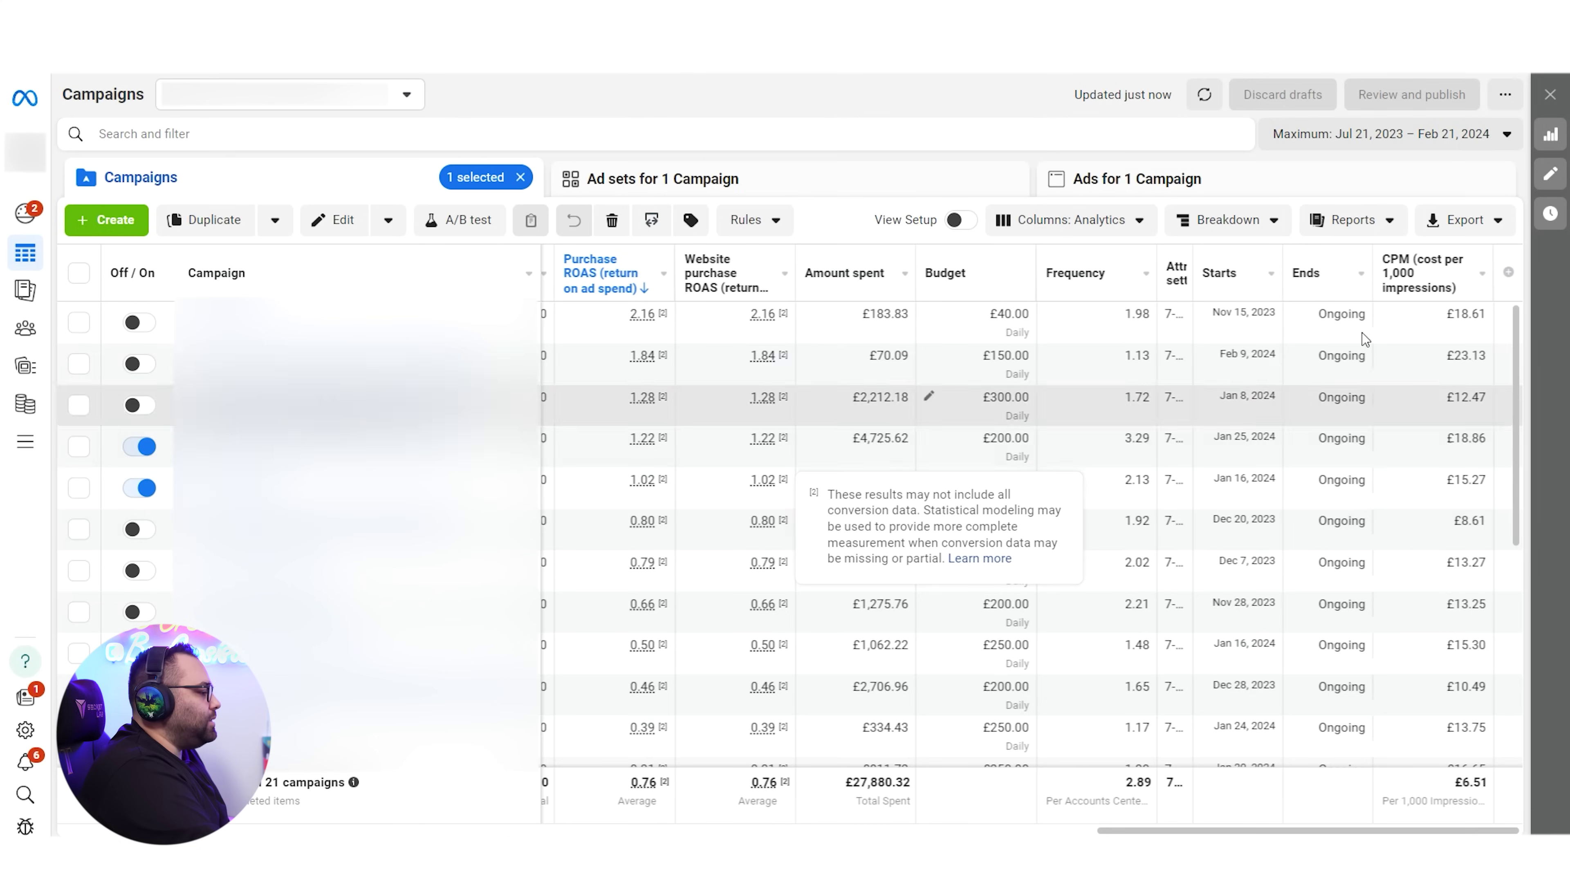
Step: View the campaign results for the last 7 days and return the date range to Maximum
click(1373, 147)
click(1474, 288)
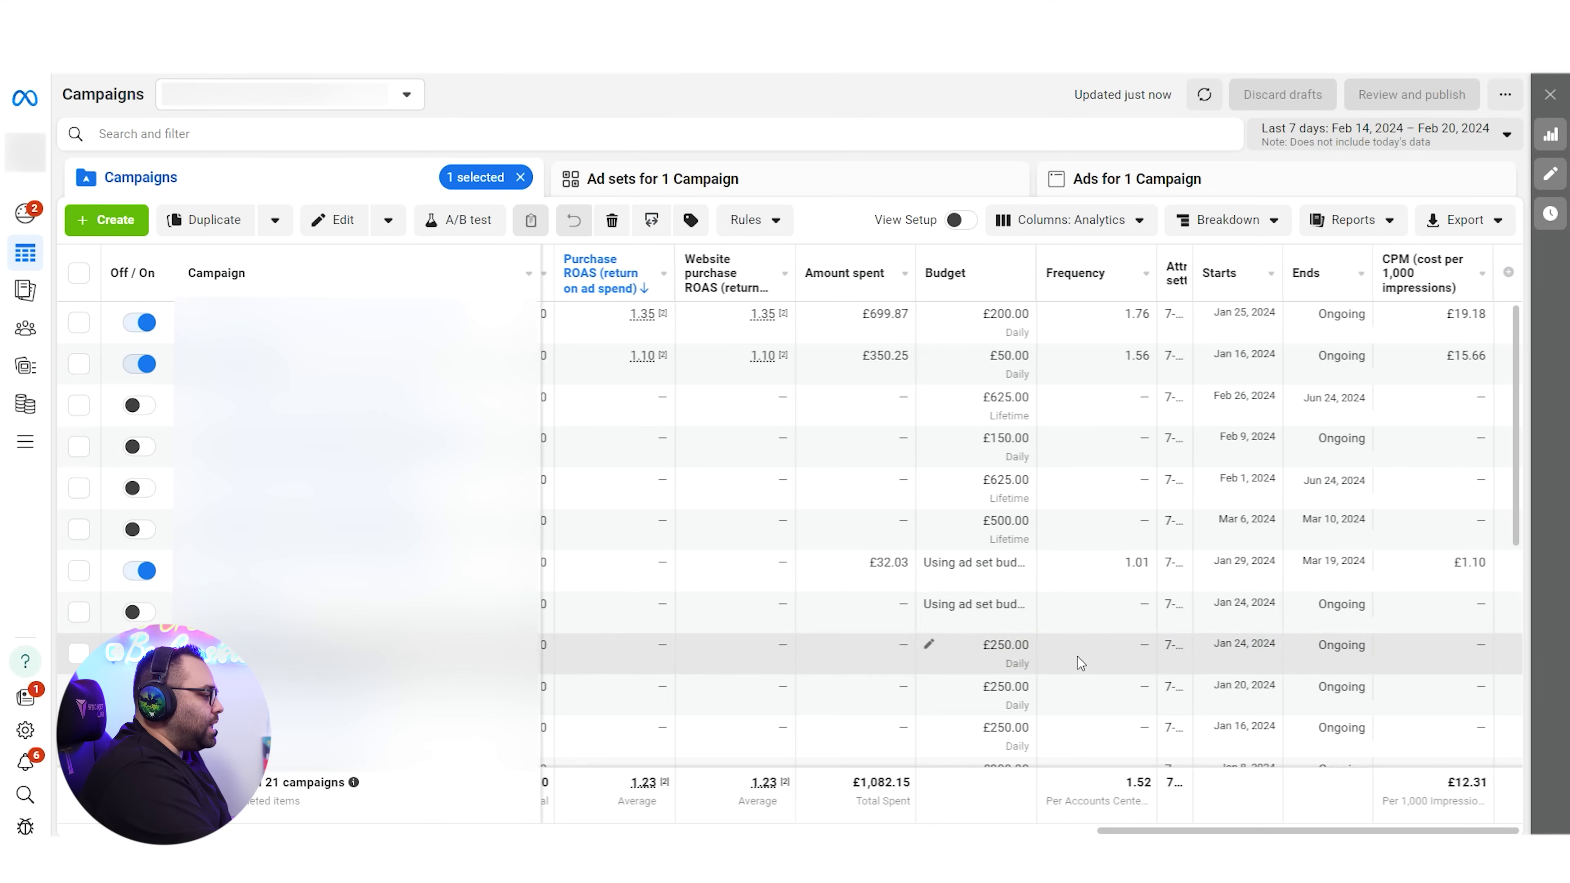
click(1077, 656)
click(1401, 134)
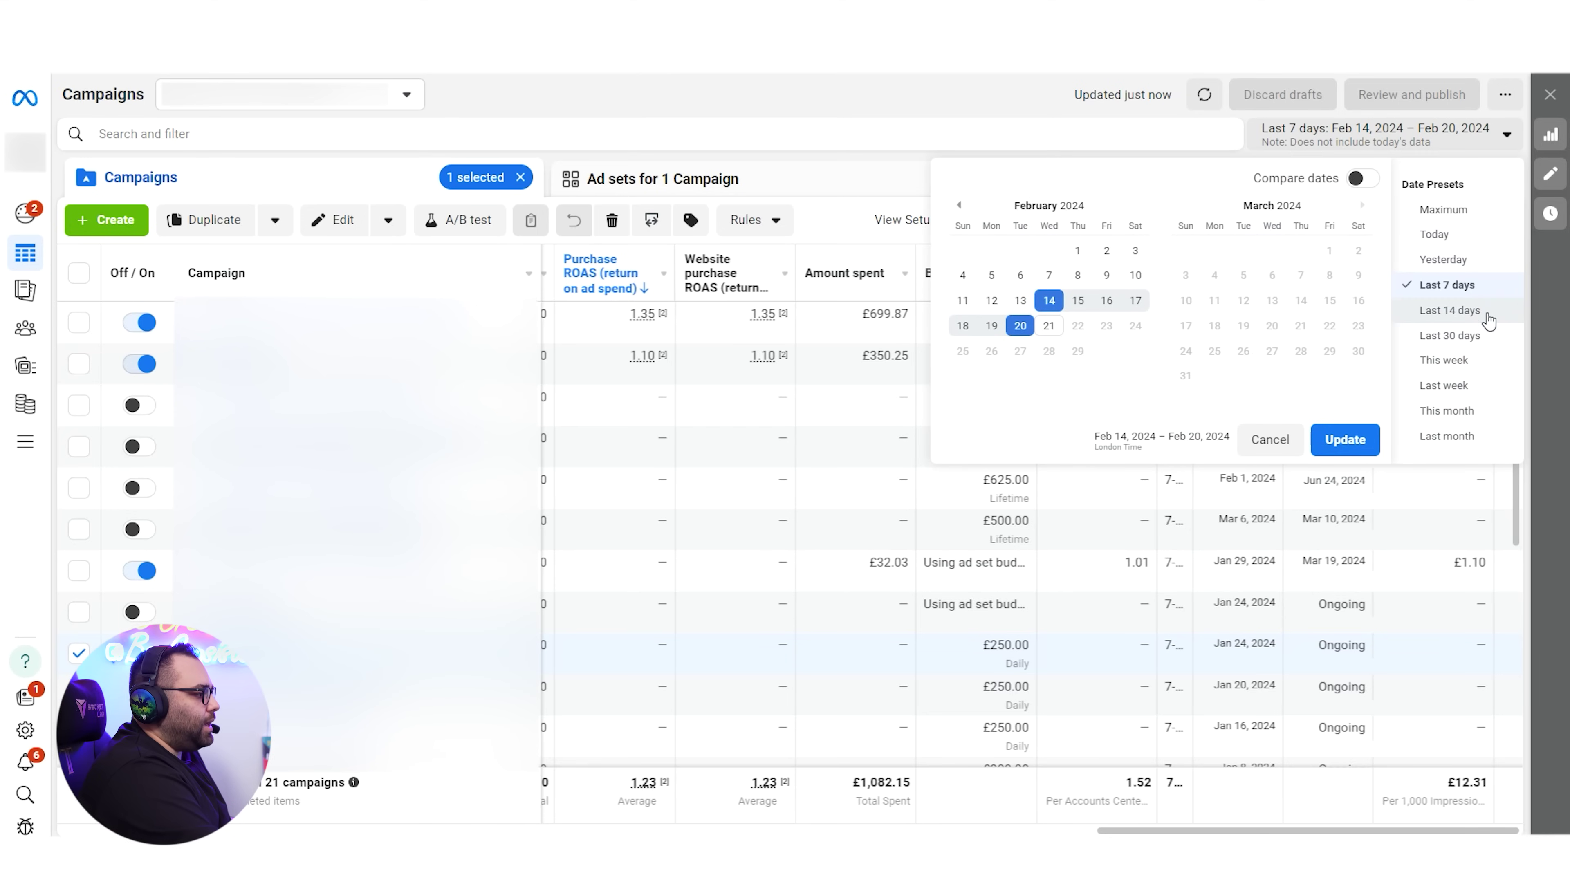
click(1441, 210)
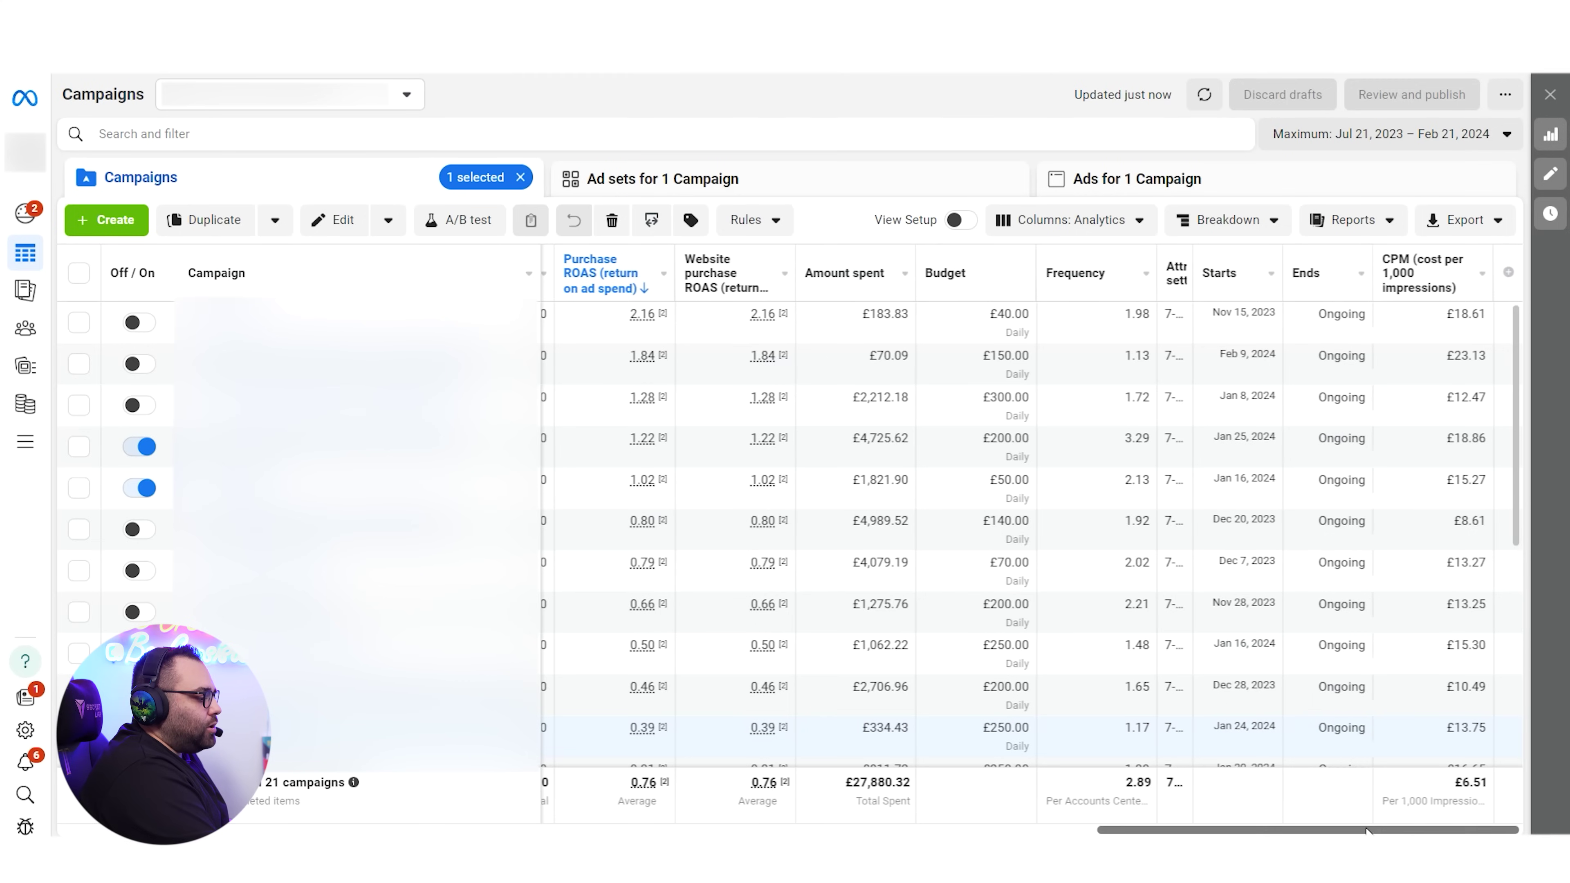
Step: Review the campaigns' metrics from reach, unique link clicks and CTR through checkouts and cost per purchase to purchase ROAS
drag(1365, 830, 282, 791)
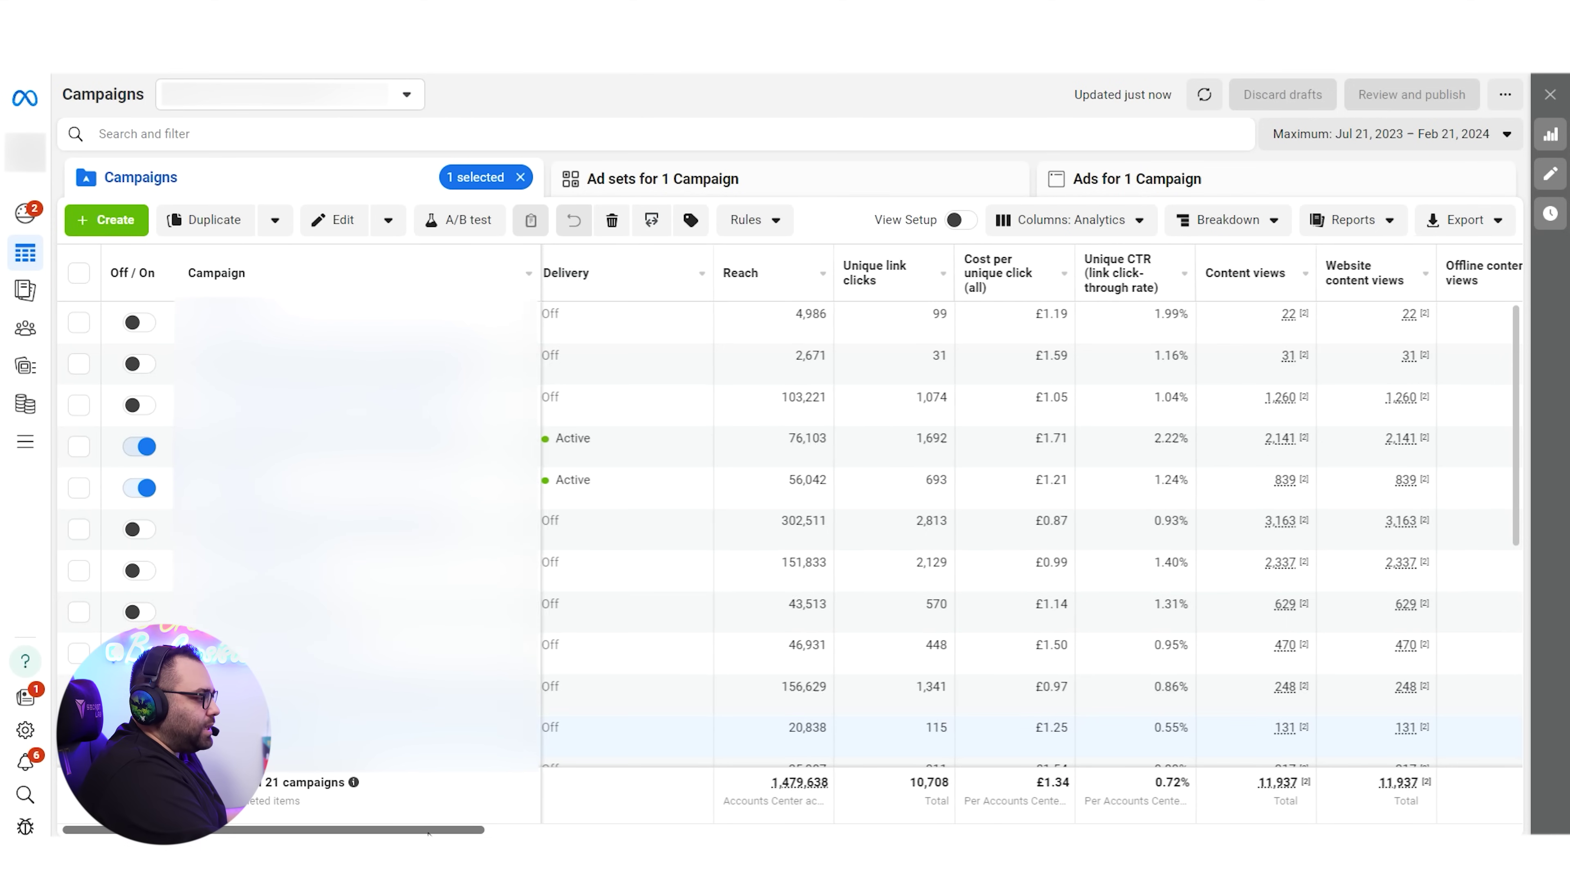
scroll(1023, 520, right, 3)
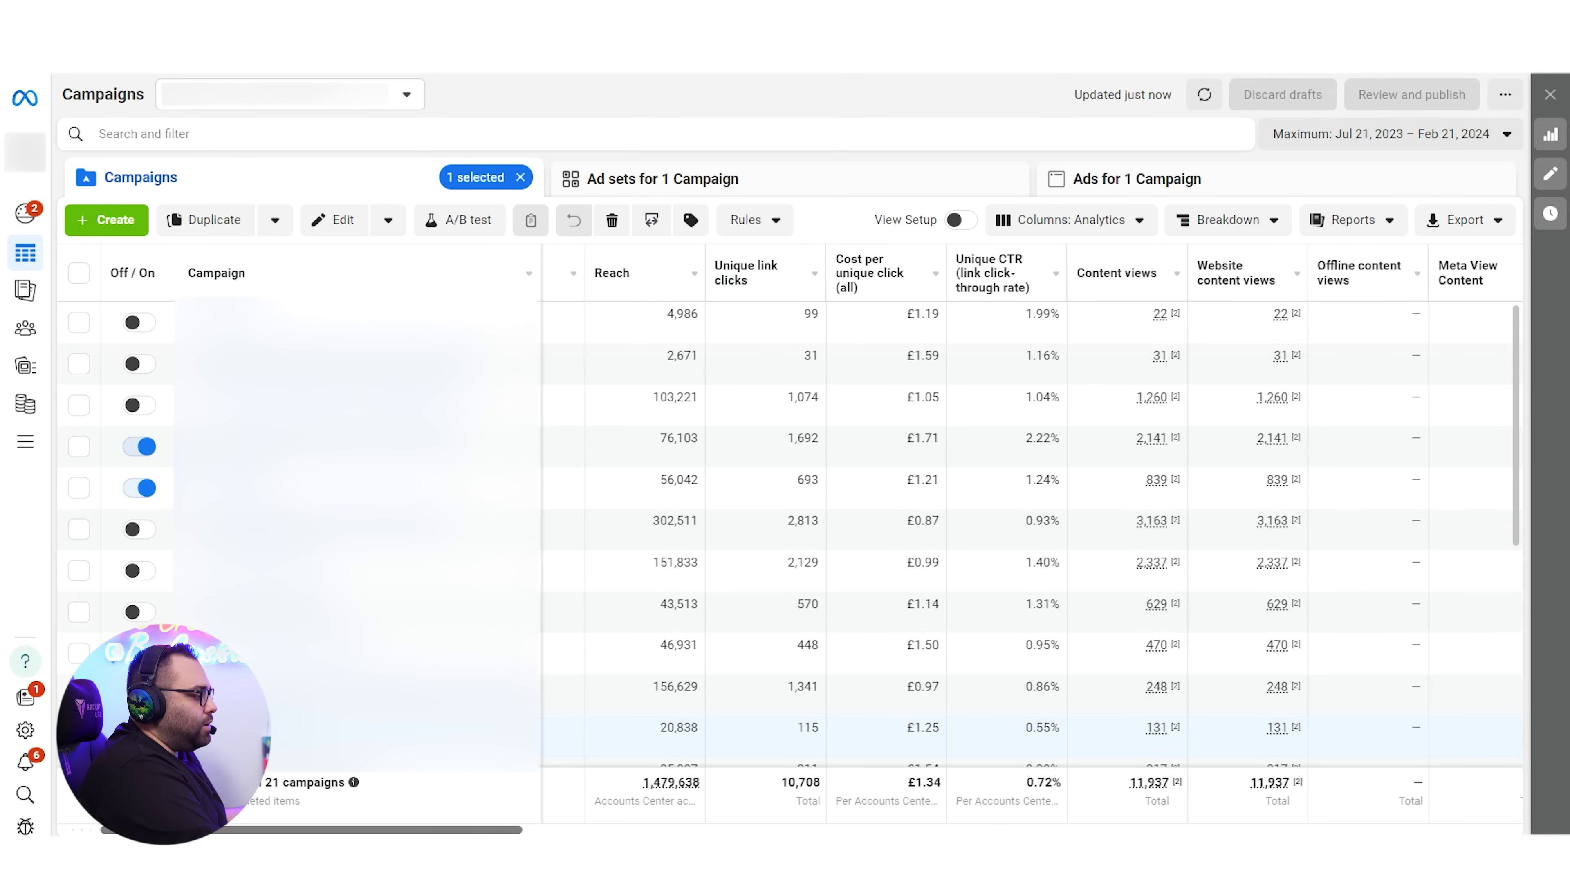
drag(309, 830, 823, 829)
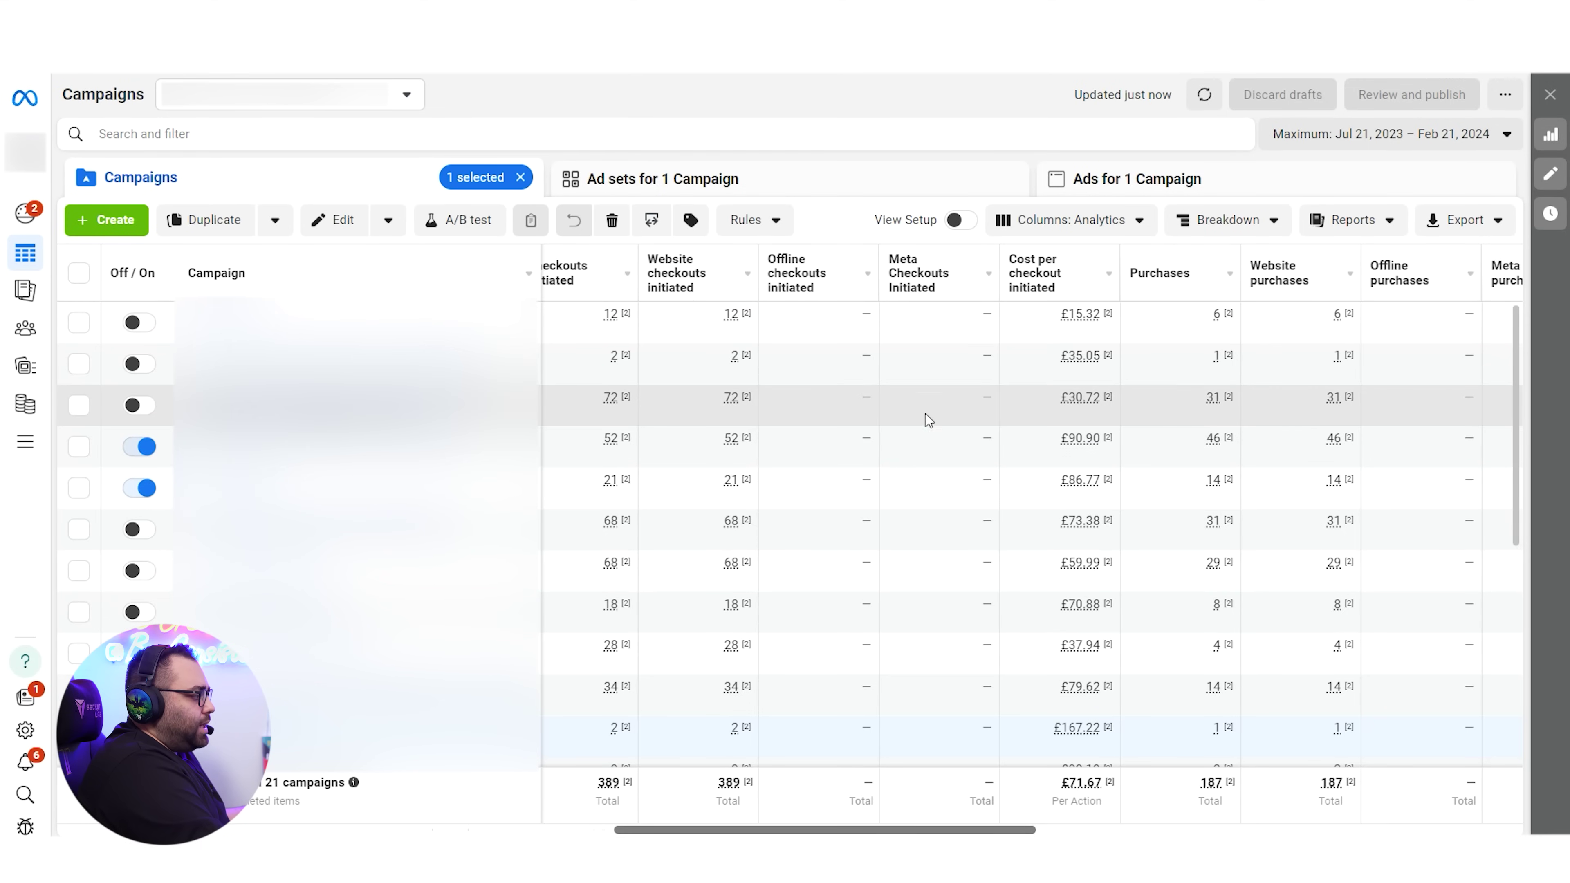
drag(977, 829, 1168, 829)
scroll(1014, 538, left, 1)
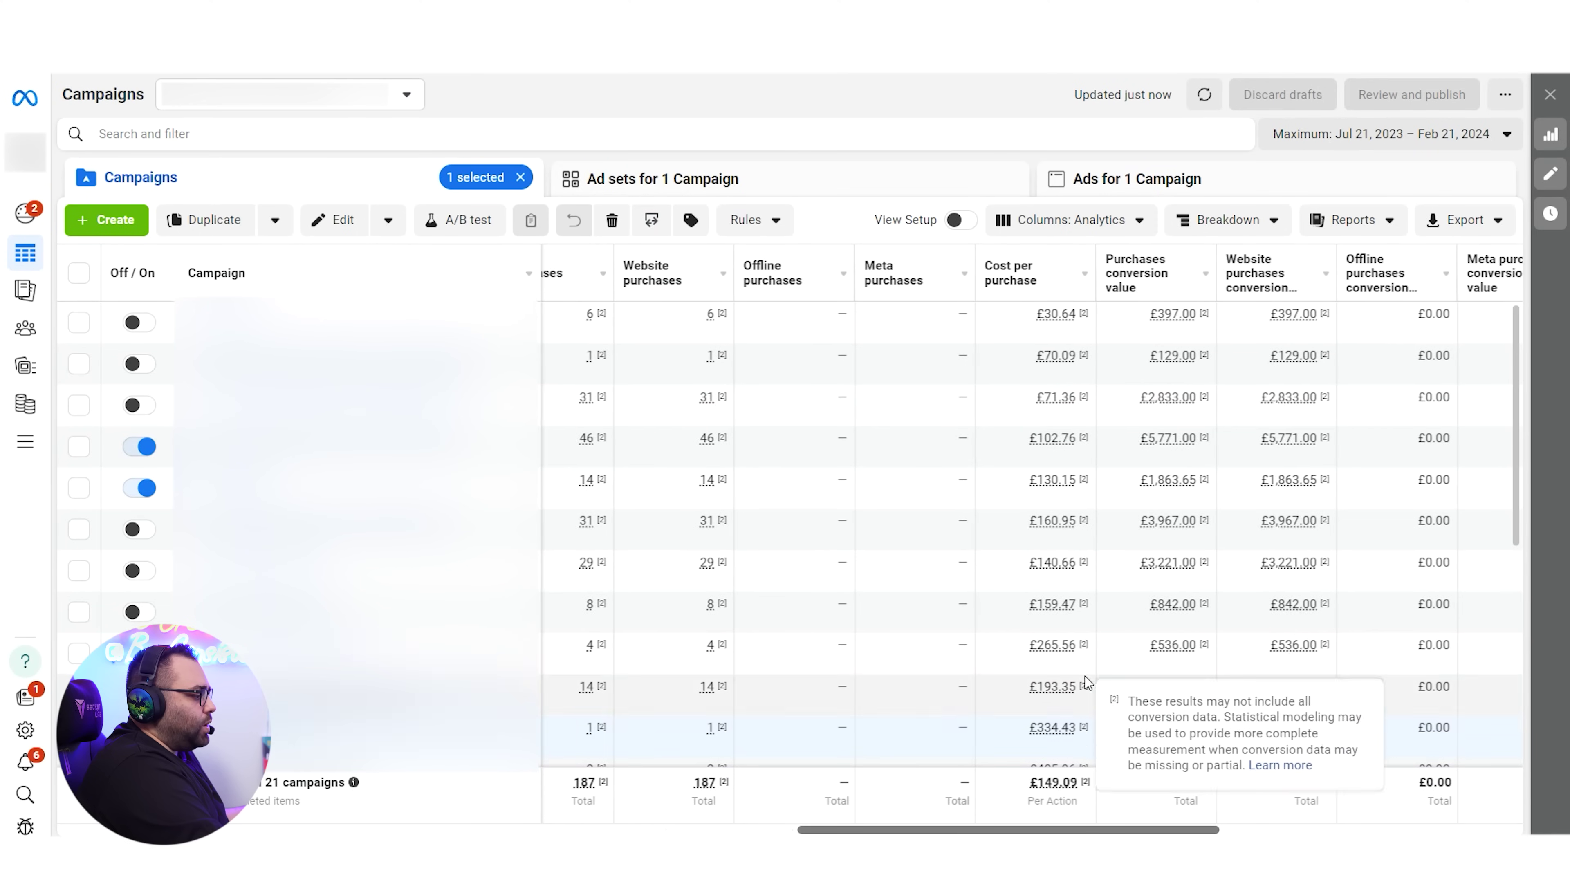
mouse_move(1085, 559)
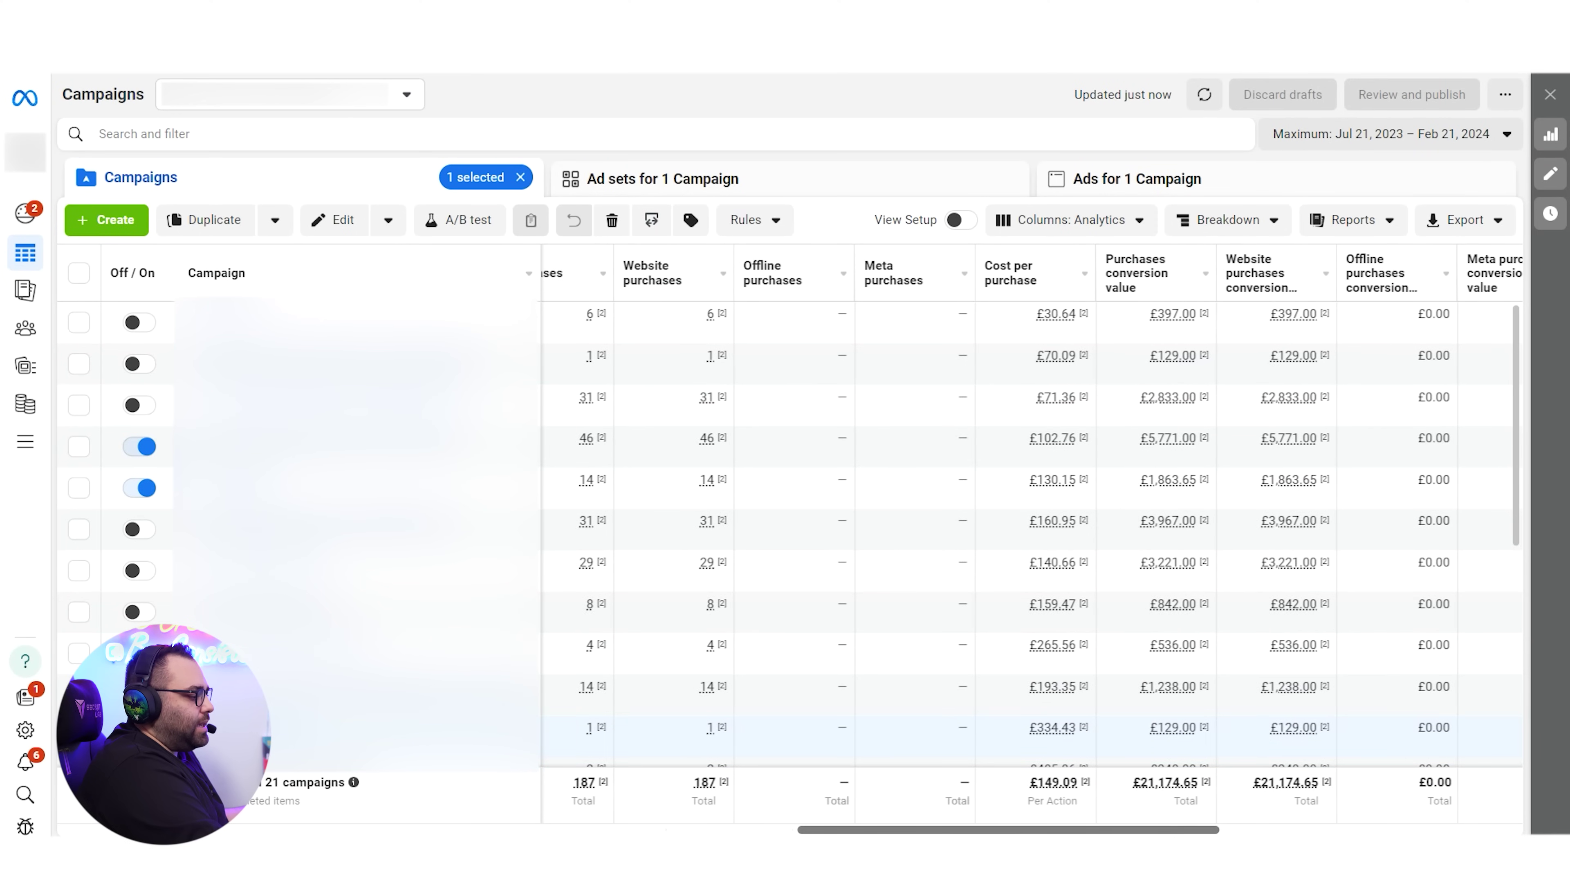
scroll(1190, 833, right, 5)
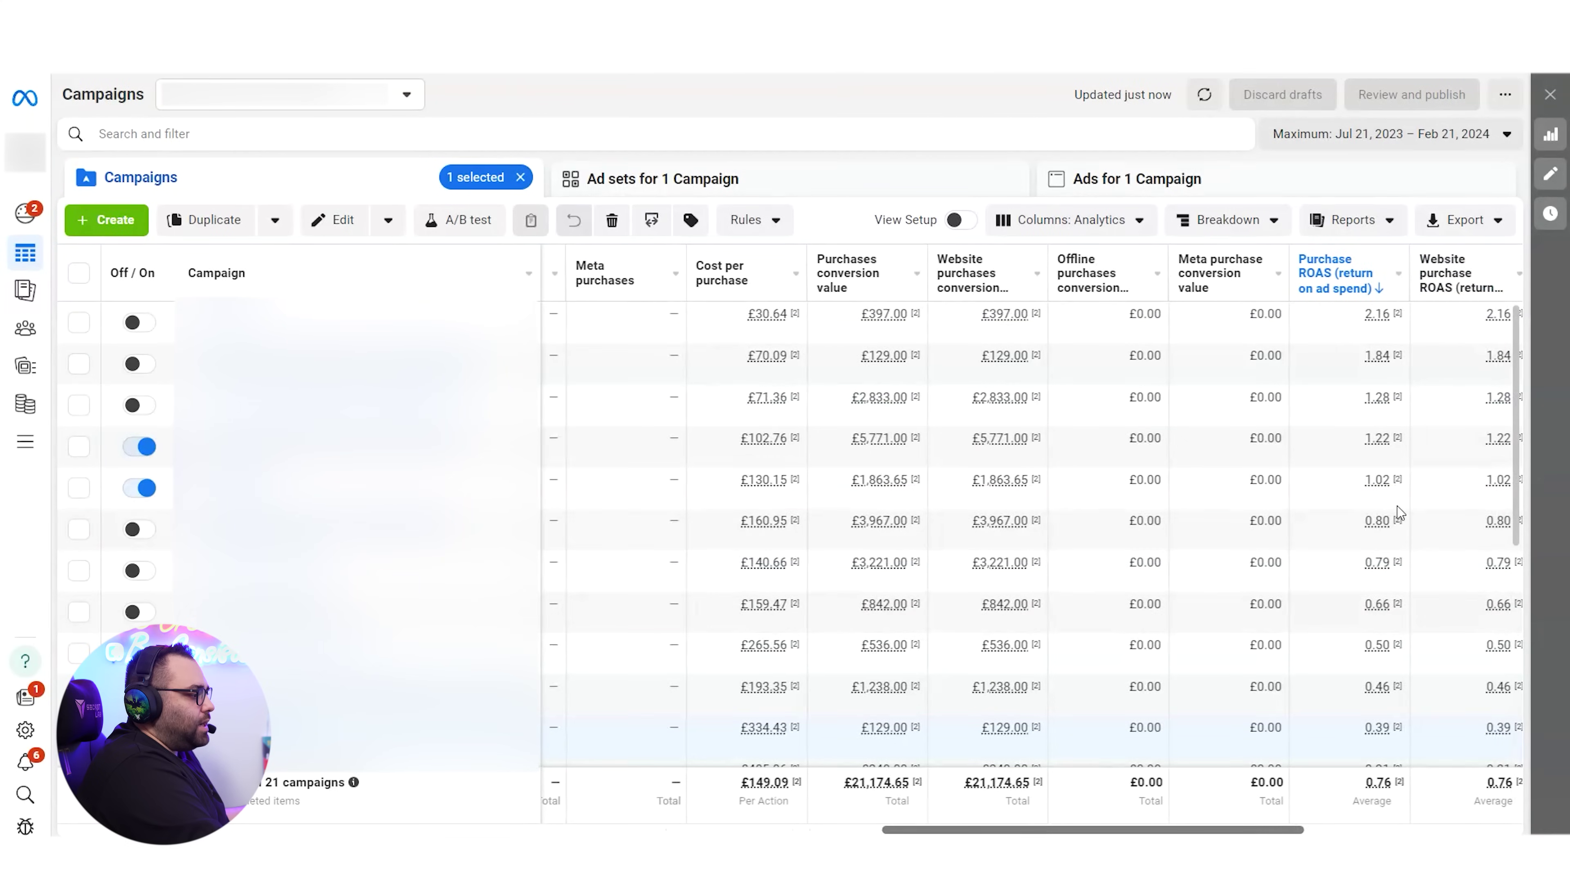
mouse_move(1396, 520)
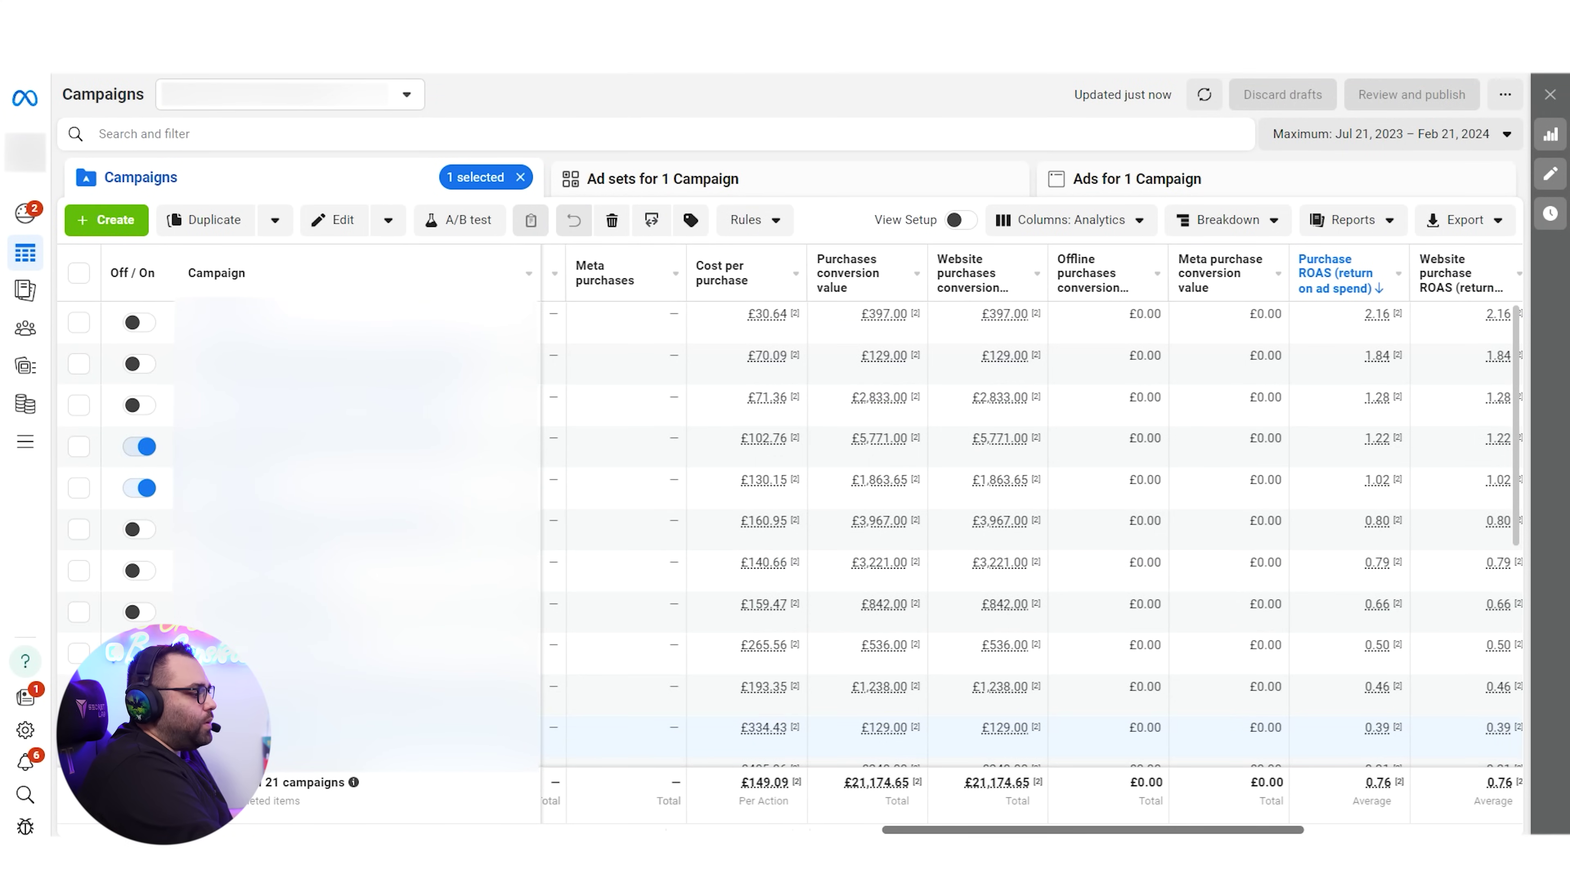
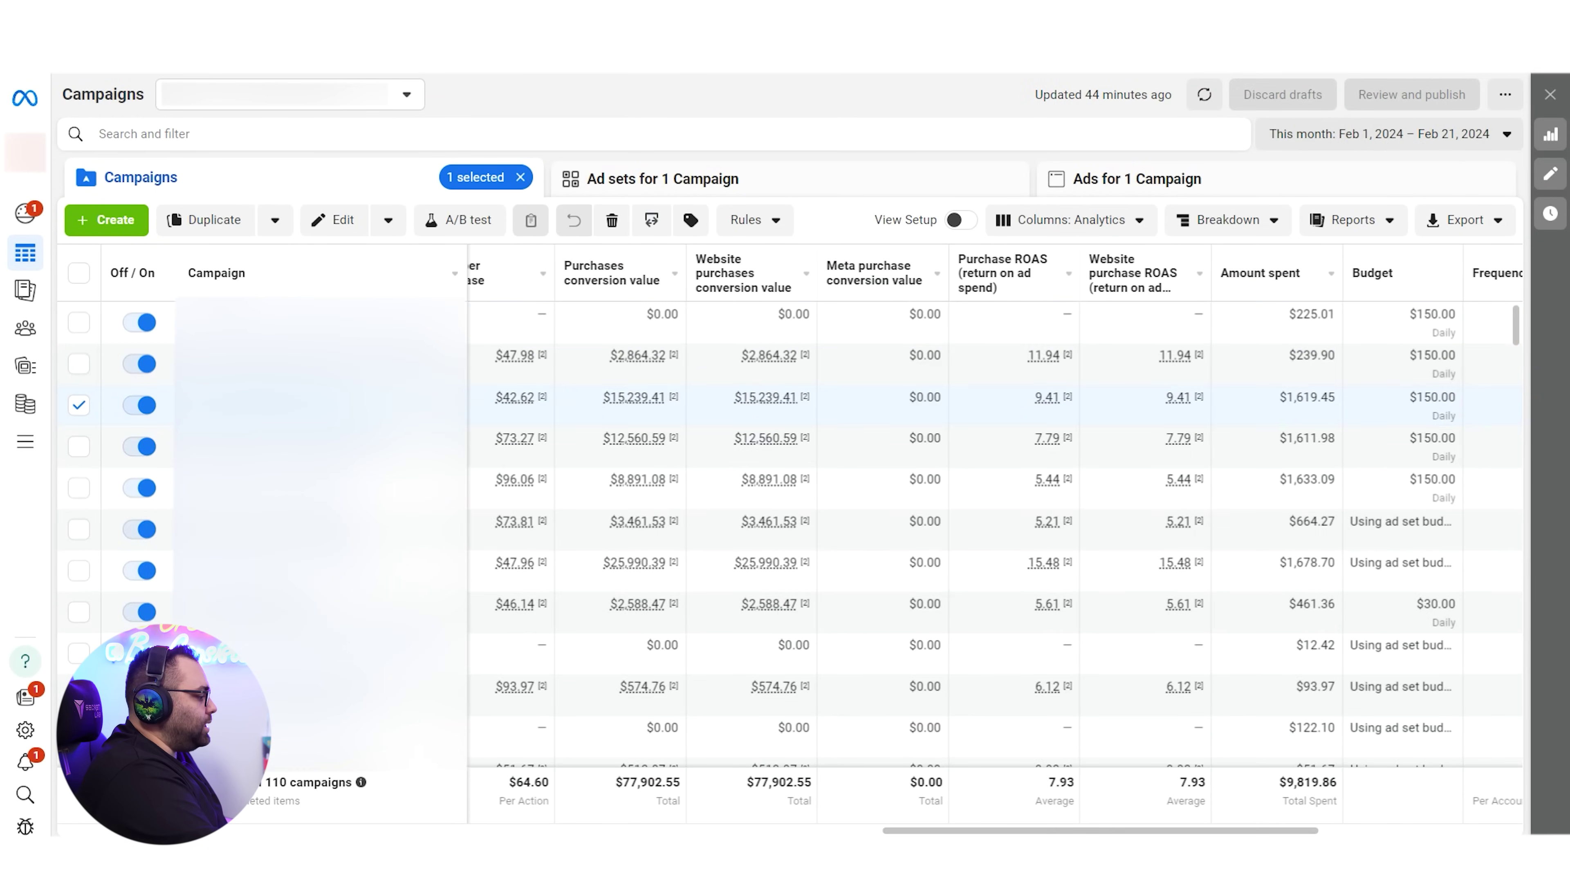
Step: Examine this month's purchase values, reach, cost per unique link click and unique CTR for the account with 110 campaigns
scroll(281, 829, left, 3)
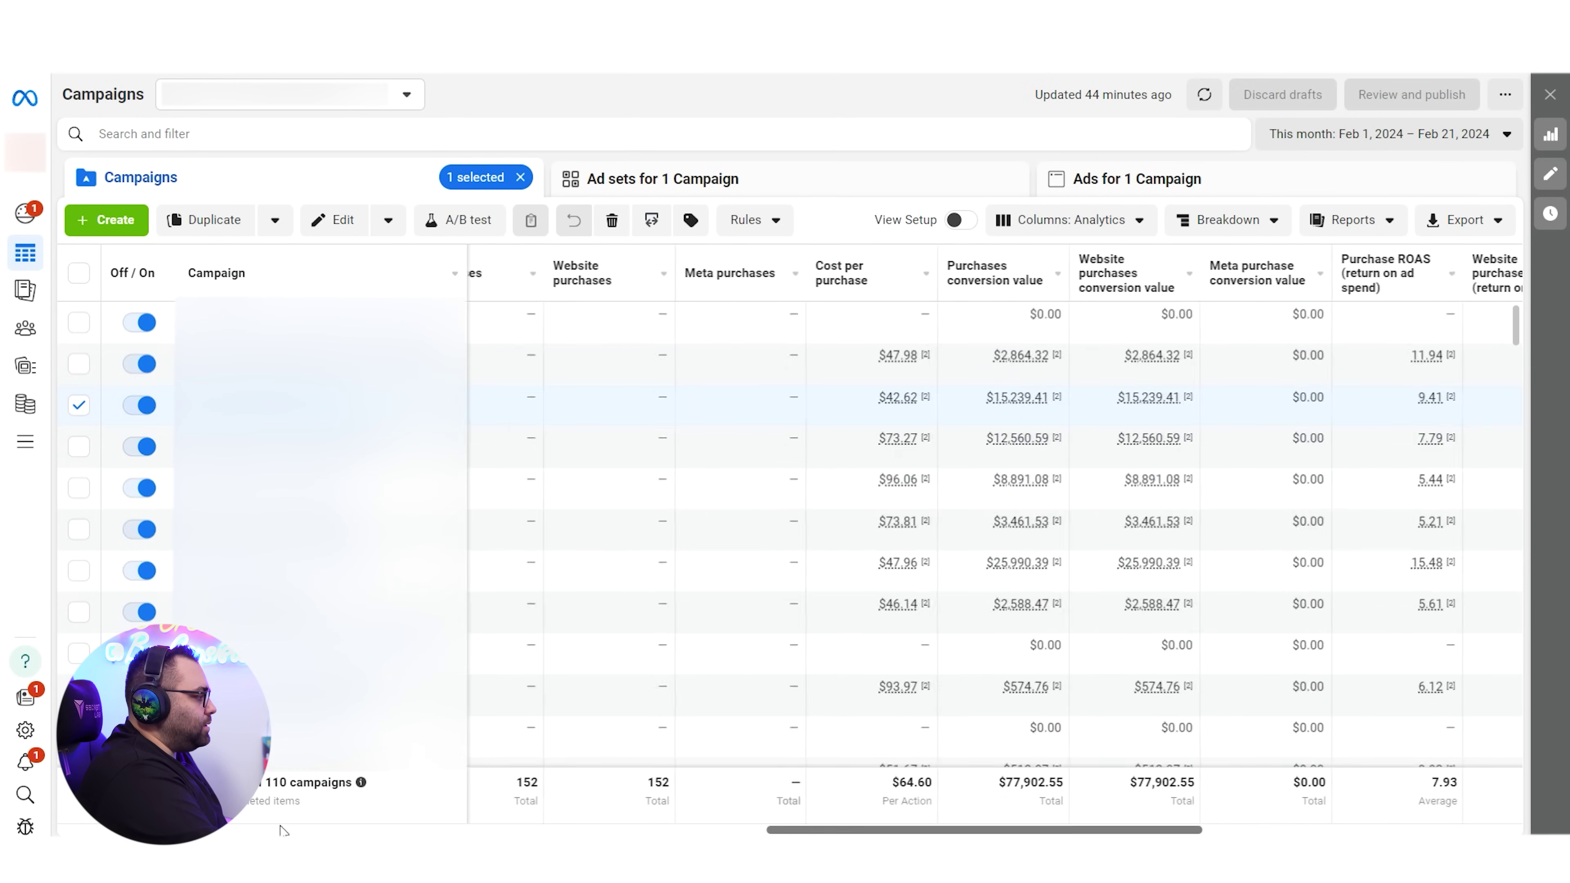
scroll(281, 829, left, 5)
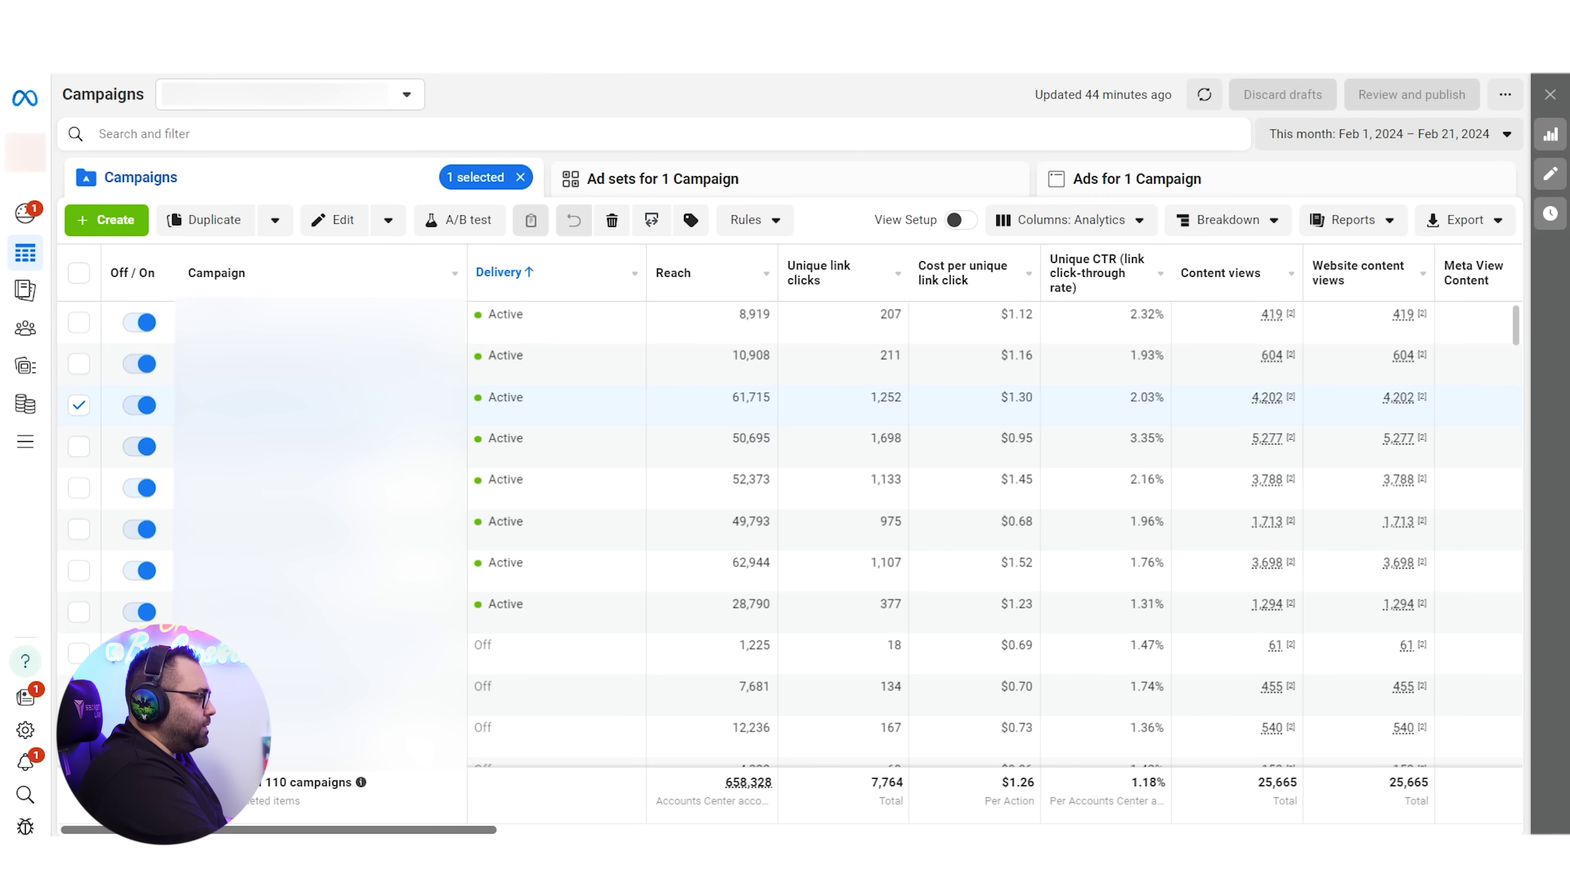
scroll(815, 705, right, 1)
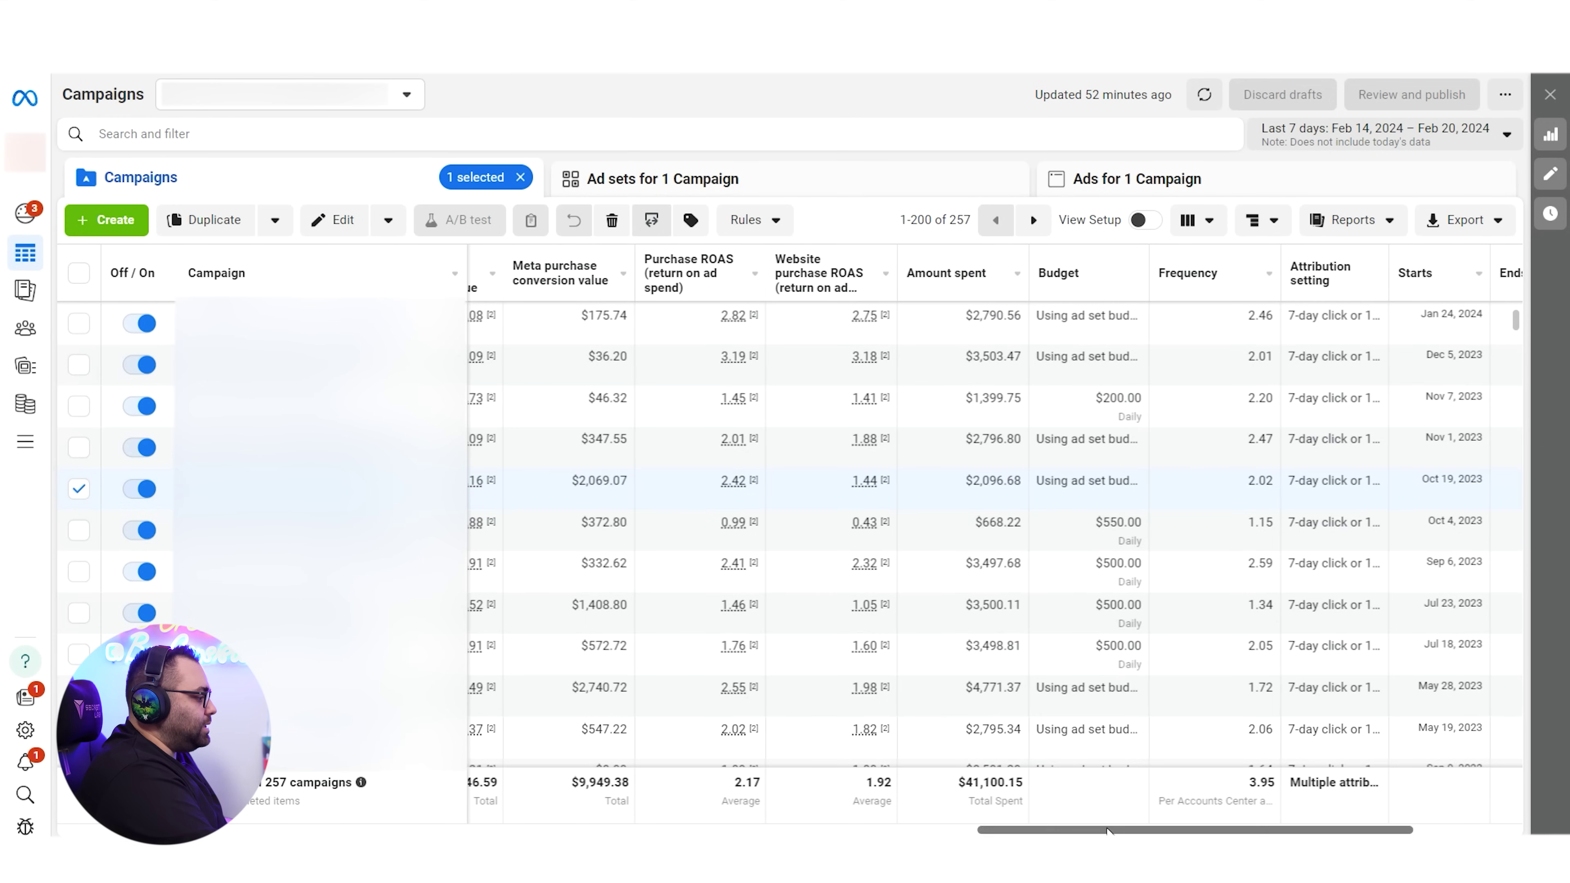
Step: Check the last 7 days' reach, link click costs and overall average CPM for the account with 257 campaigns
scroll(989, 494, left, 10)
scroll(989, 495, left, 4)
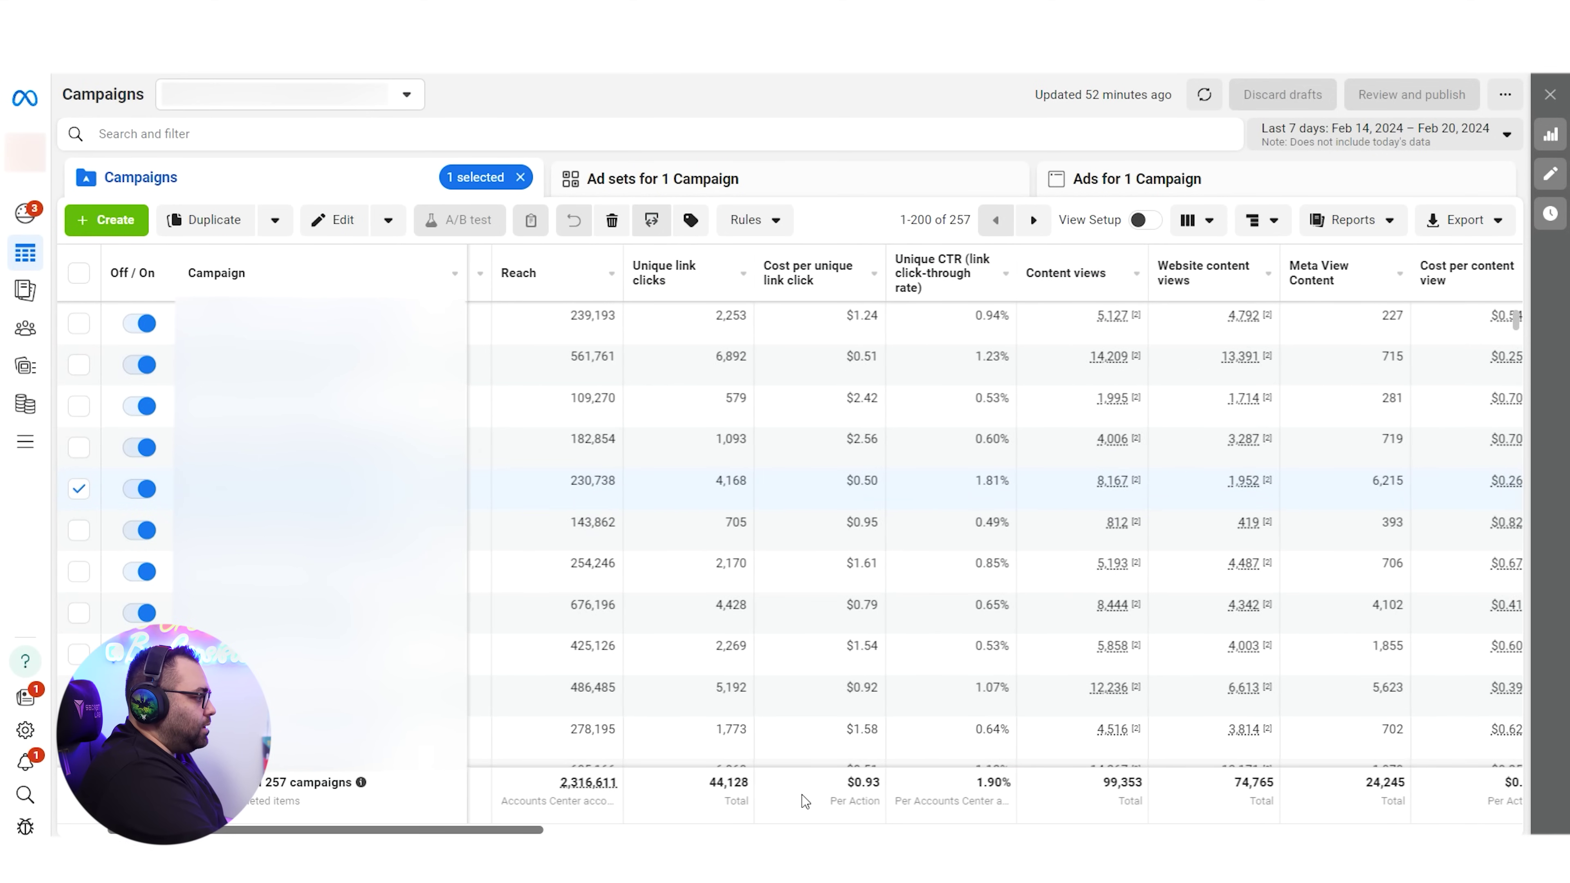
drag(509, 832, 1483, 832)
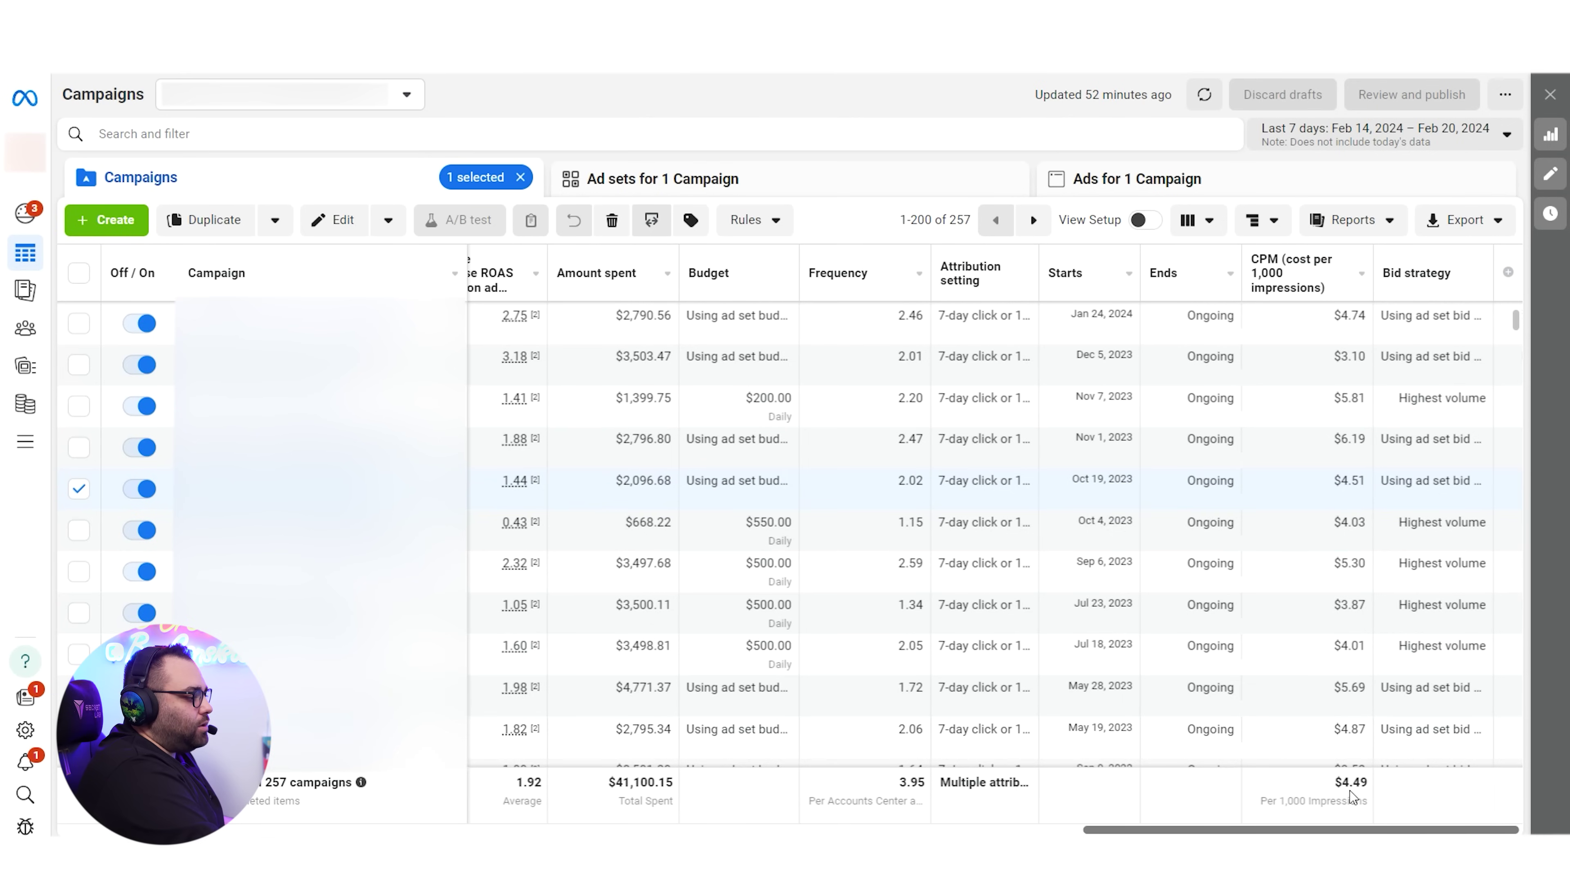
drag(1340, 783, 1368, 785)
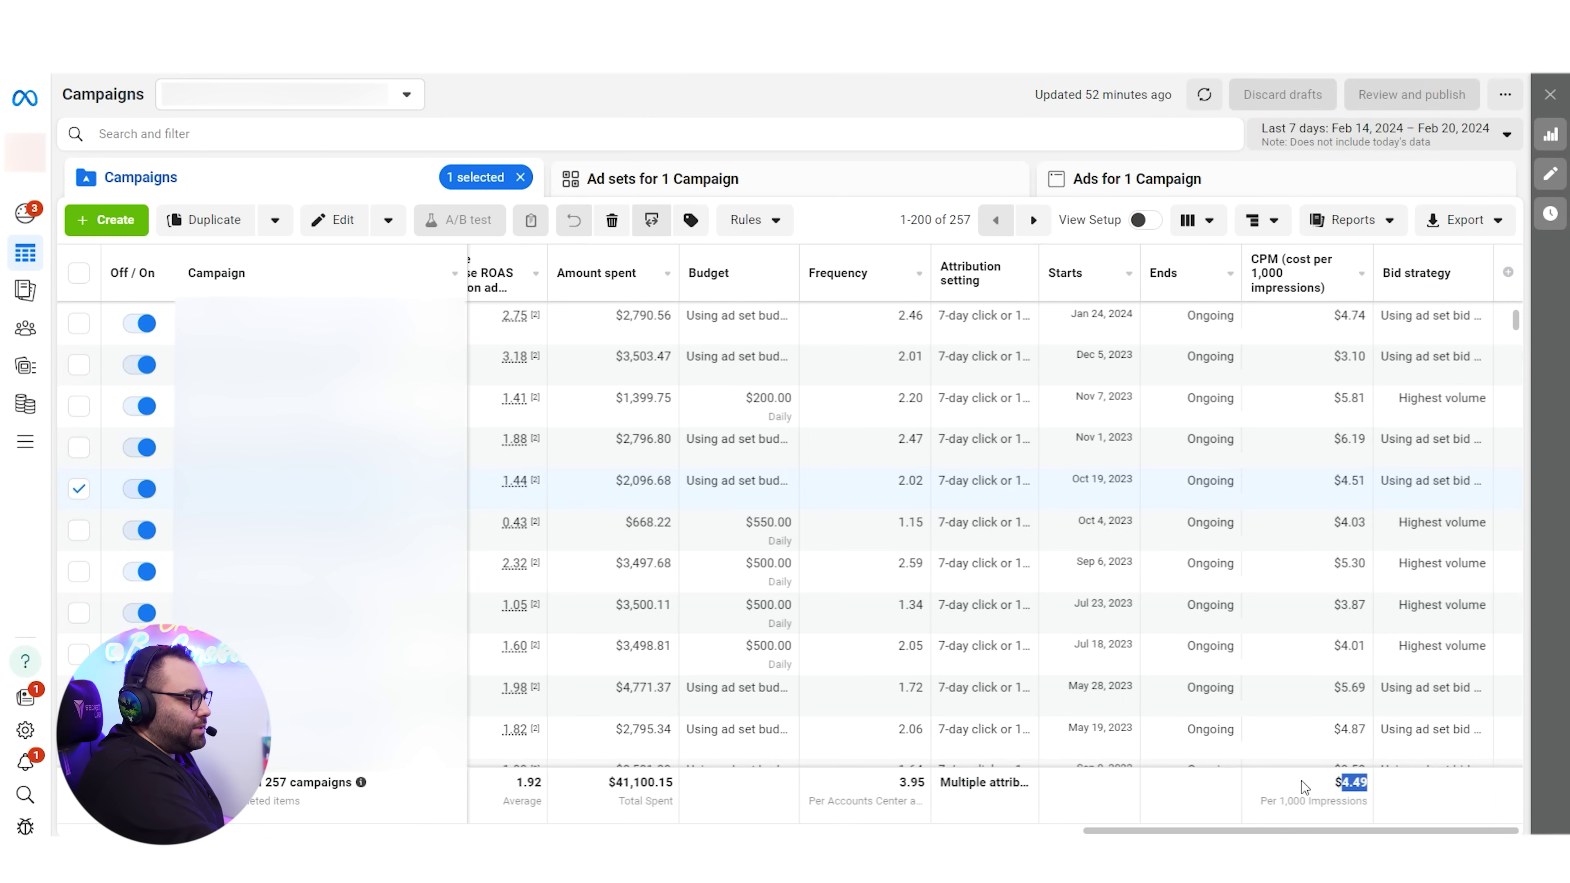
click(1275, 786)
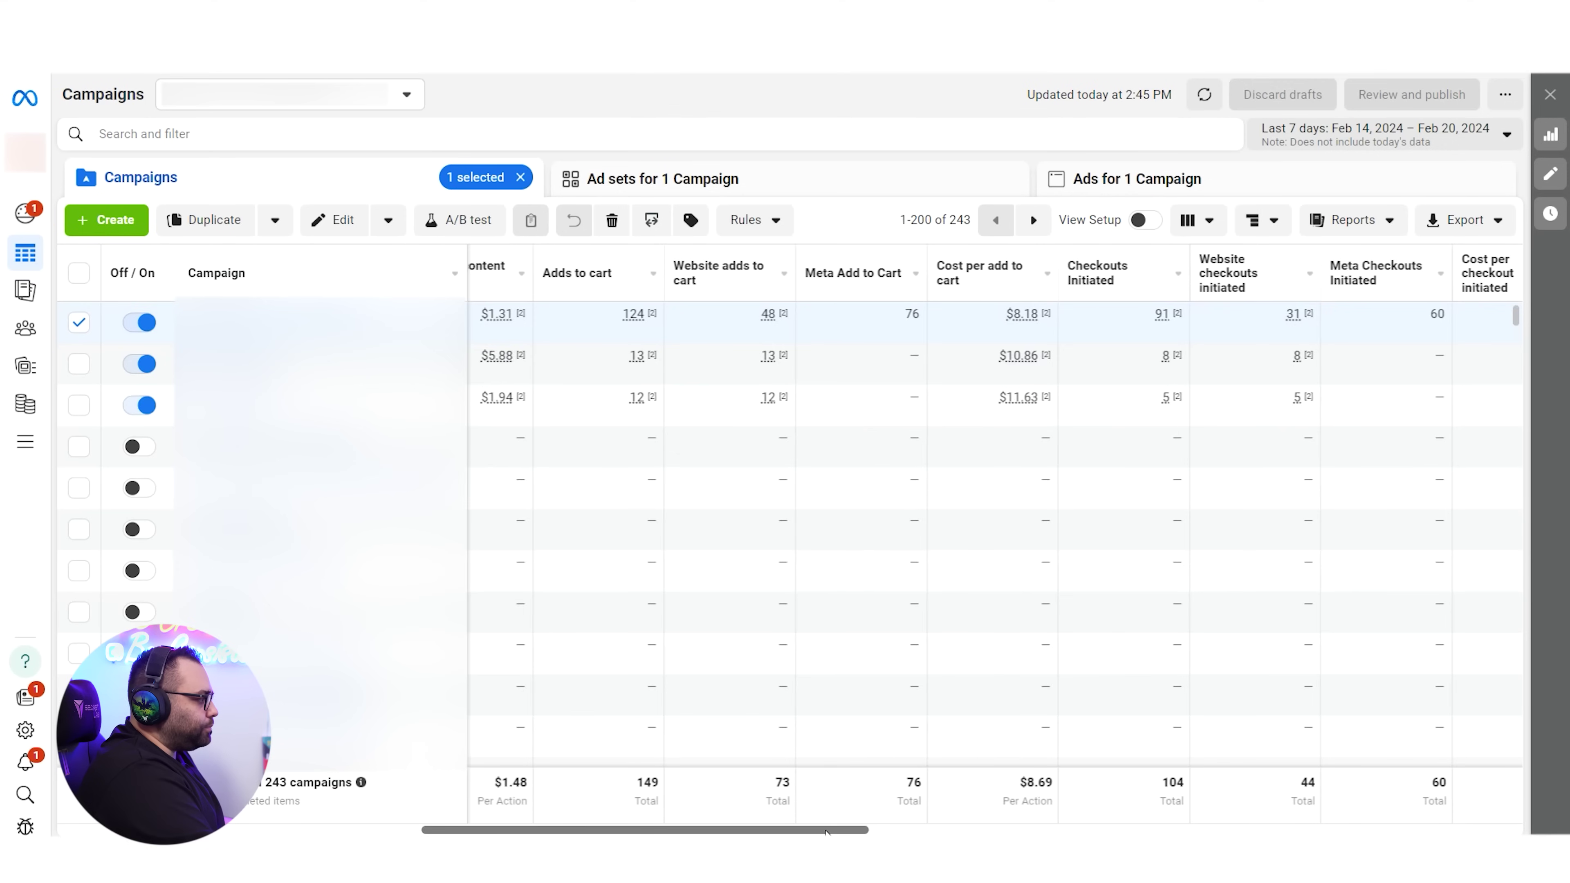
Step: Check the purchase ROAS, amount spent and CPM of the active campaigns in the account with 243 campaigns
scroll(1350, 780, right, 5)
scroll(1351, 781, left, 3)
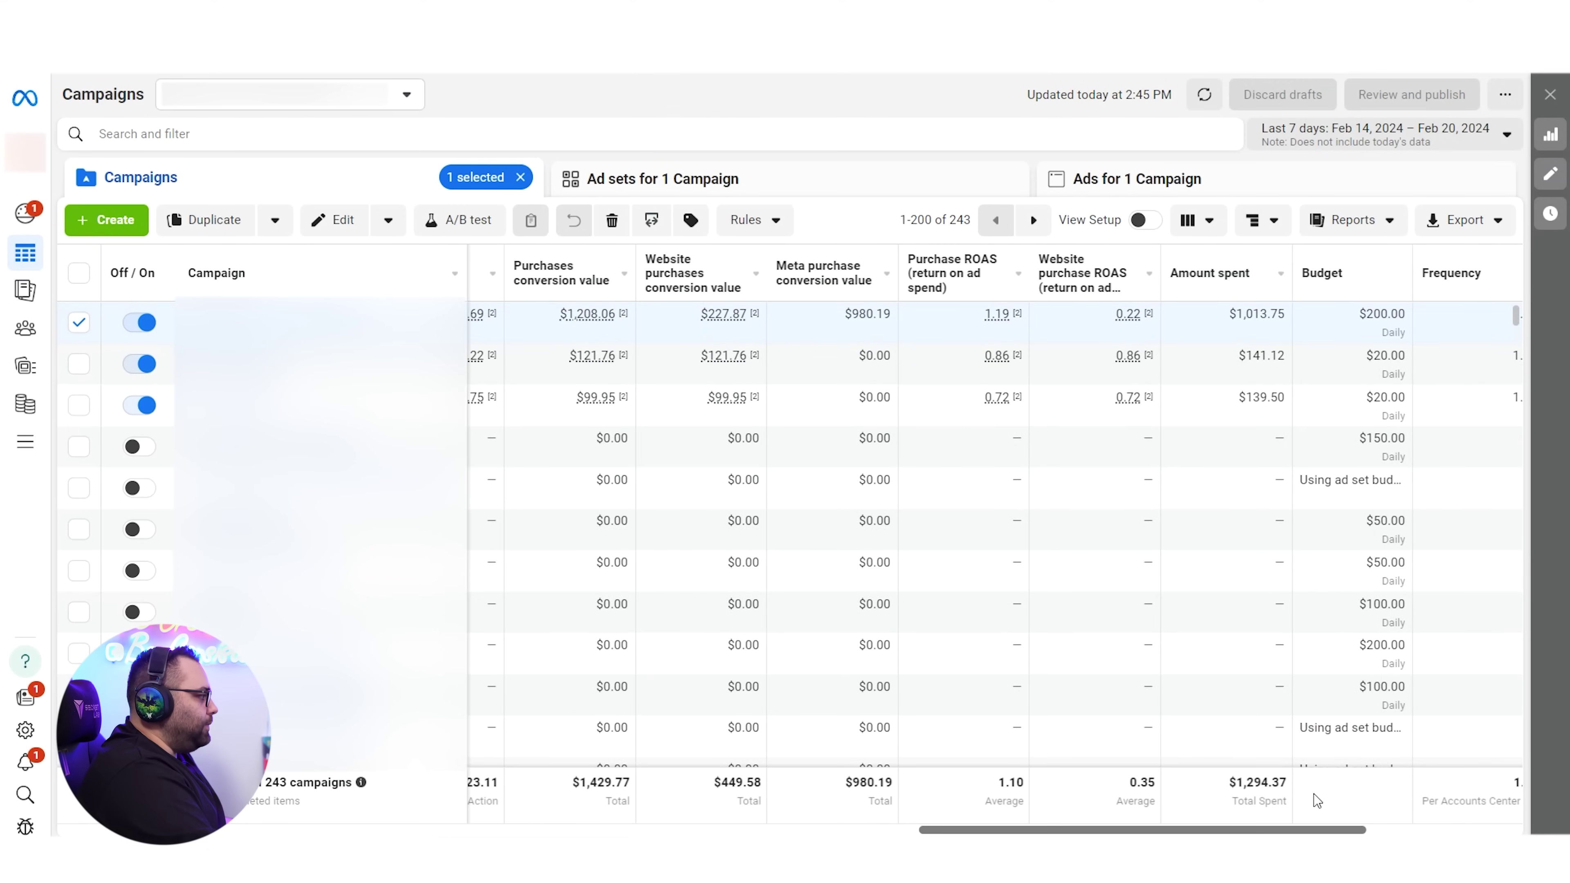
scroll(1314, 794, right, 6)
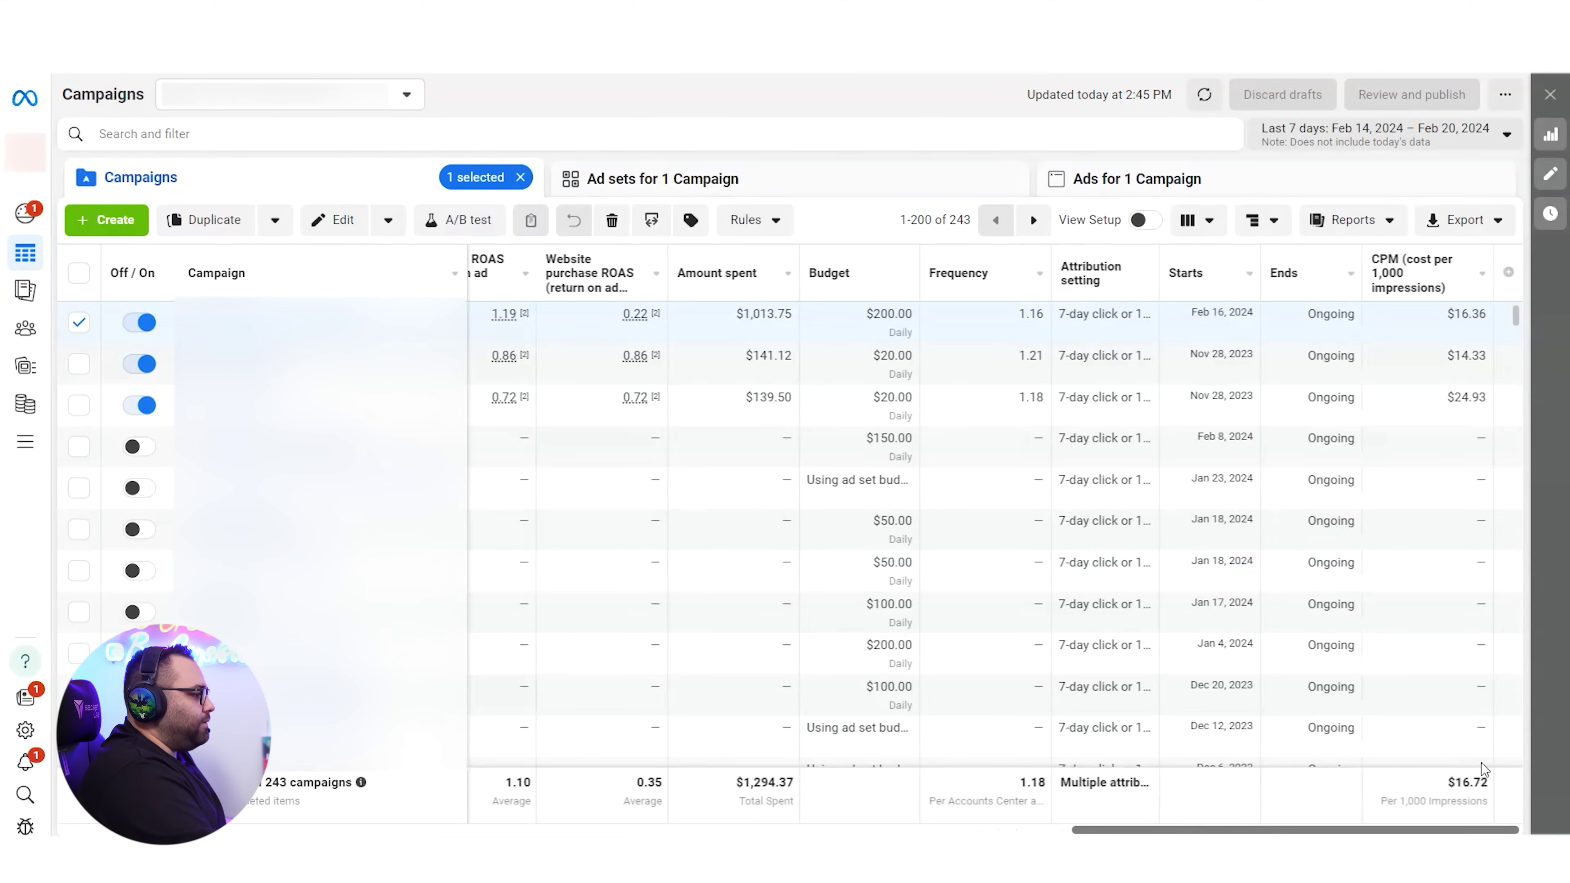
Step: Review the active campaigns' link clicks, CTR, content views, checkouts, cost per purchase and purchase ROAS
scroll(1431, 774, left, 15)
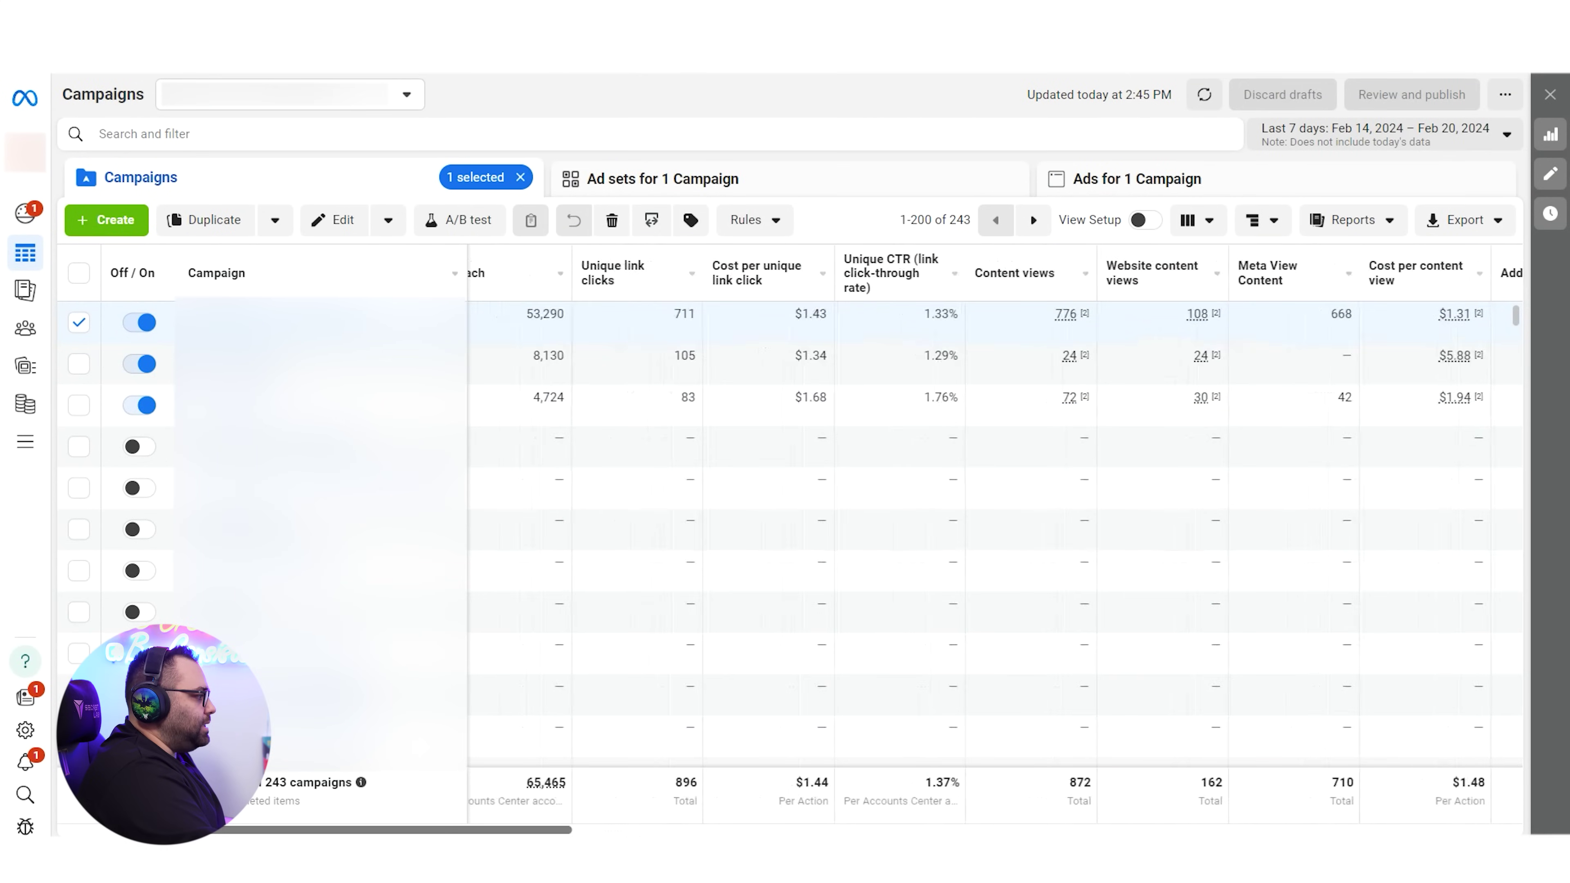
scroll(804, 538, left, 1)
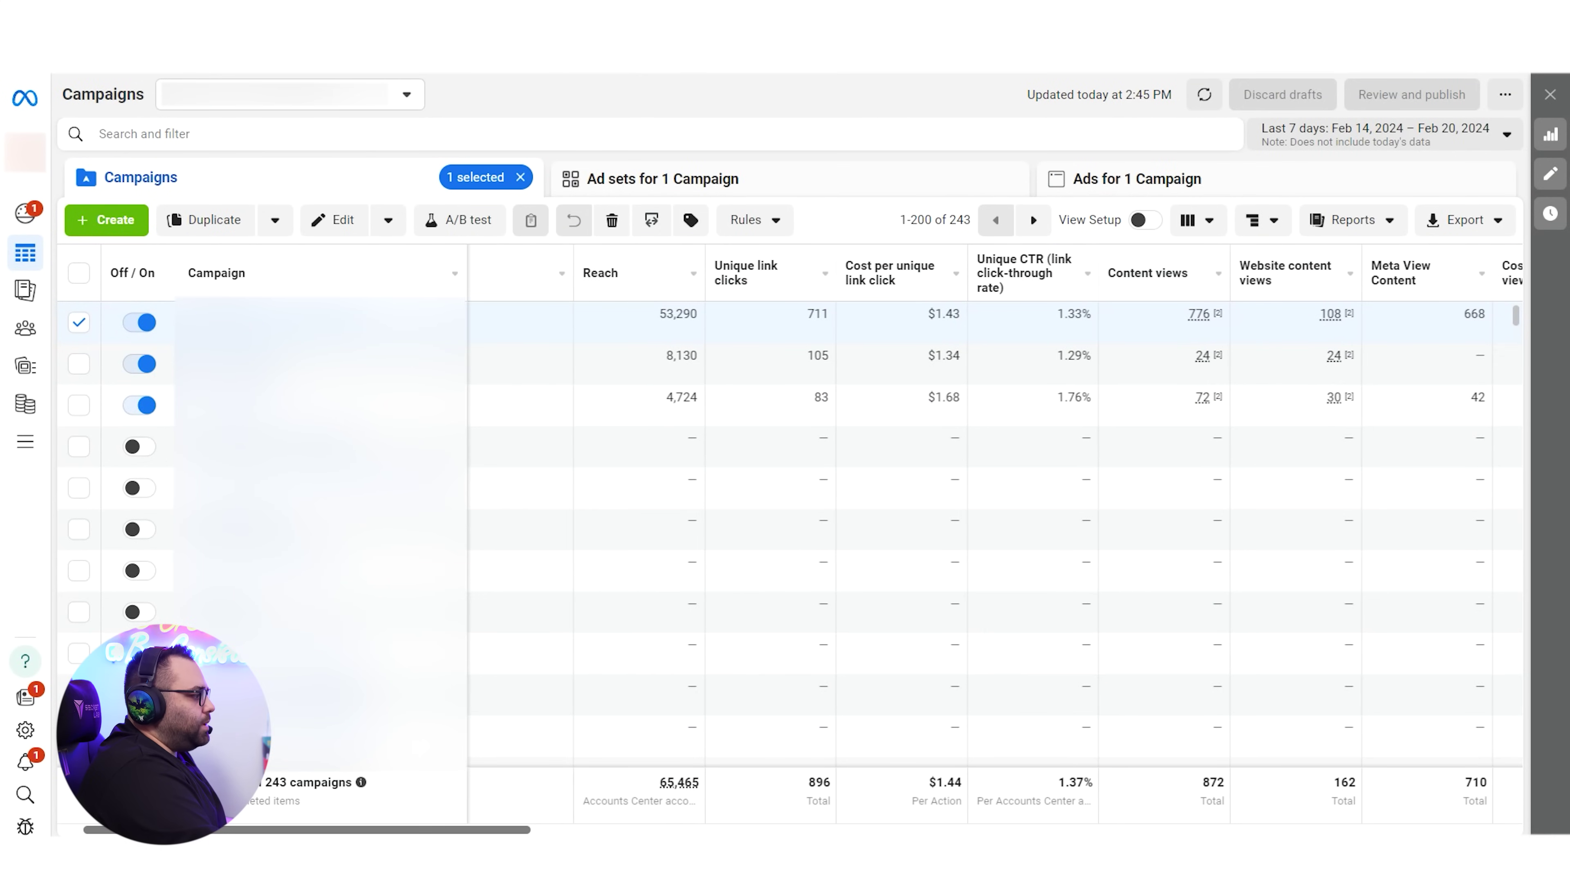
scroll(803, 538, right, 15)
scroll(803, 538, right, 8)
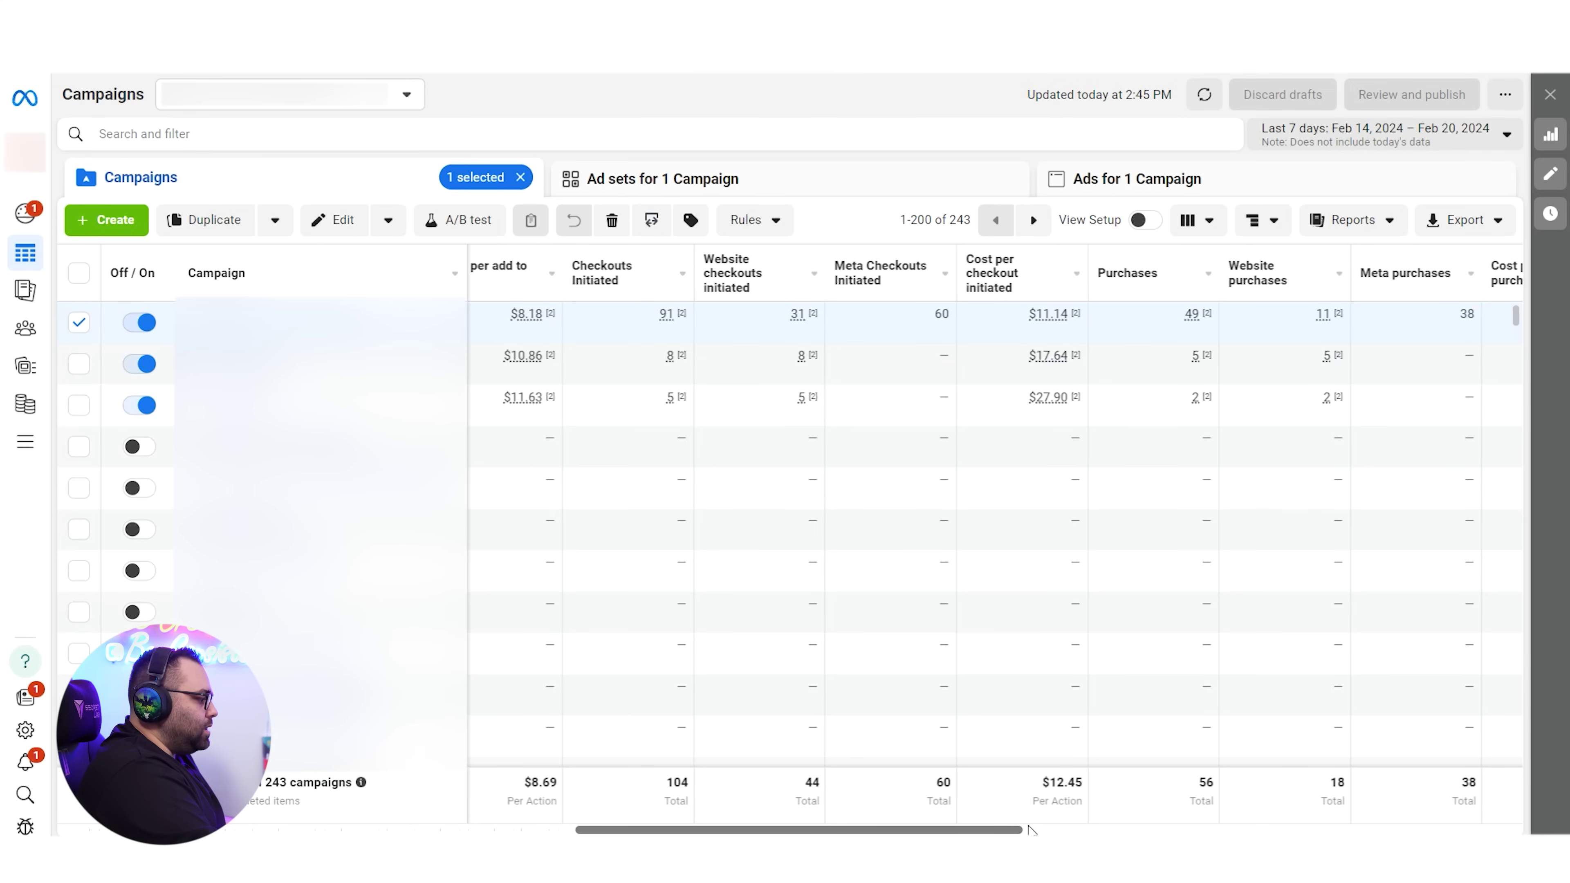
drag(1008, 830, 1140, 831)
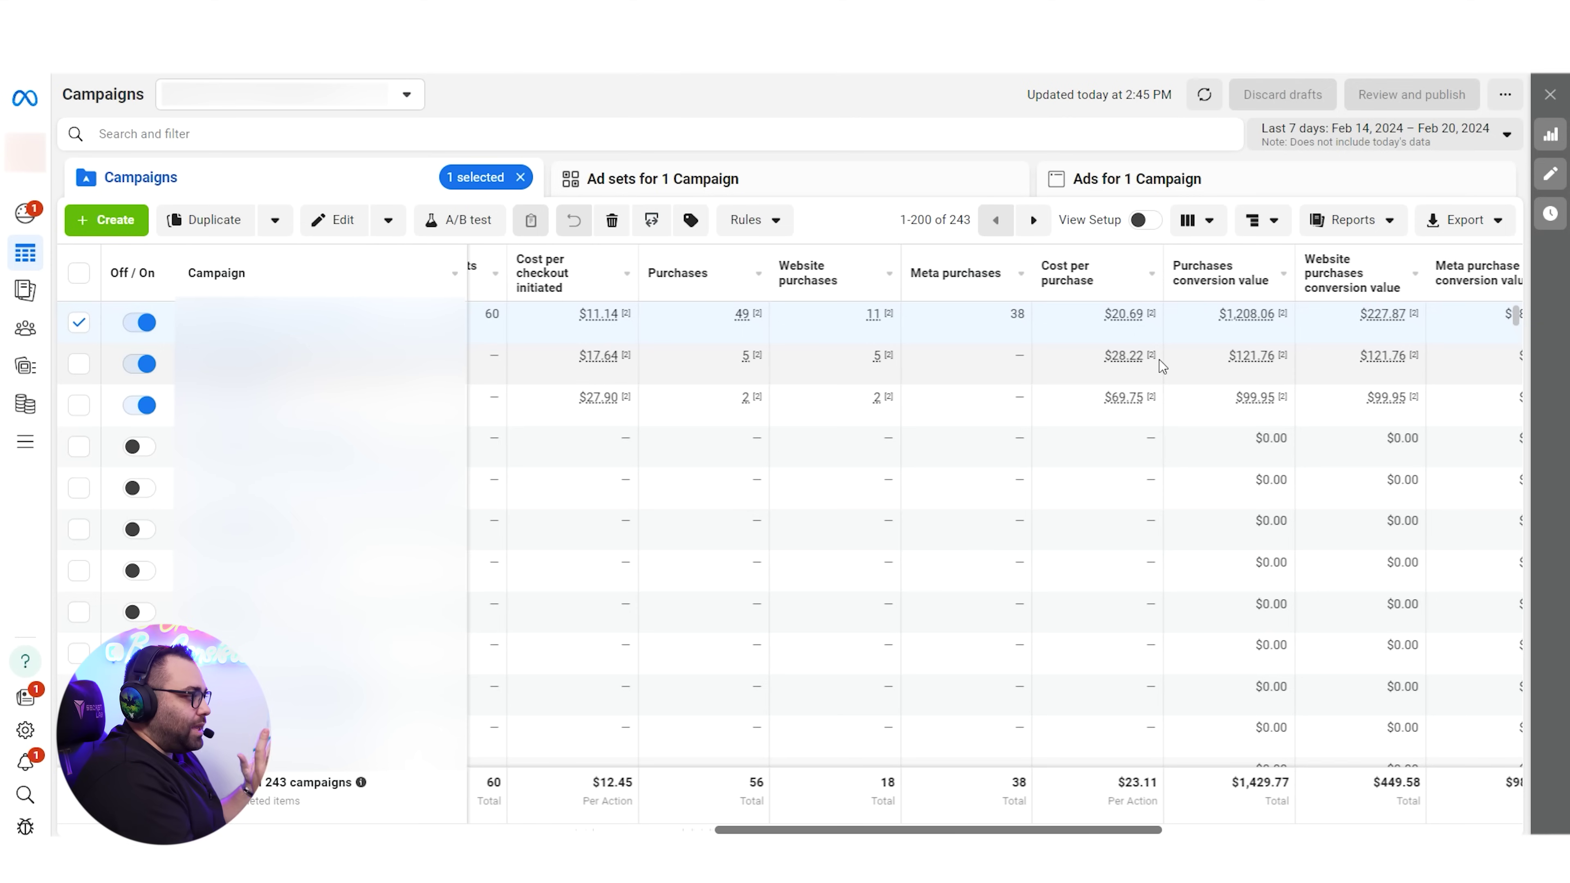
drag(1146, 830, 1252, 830)
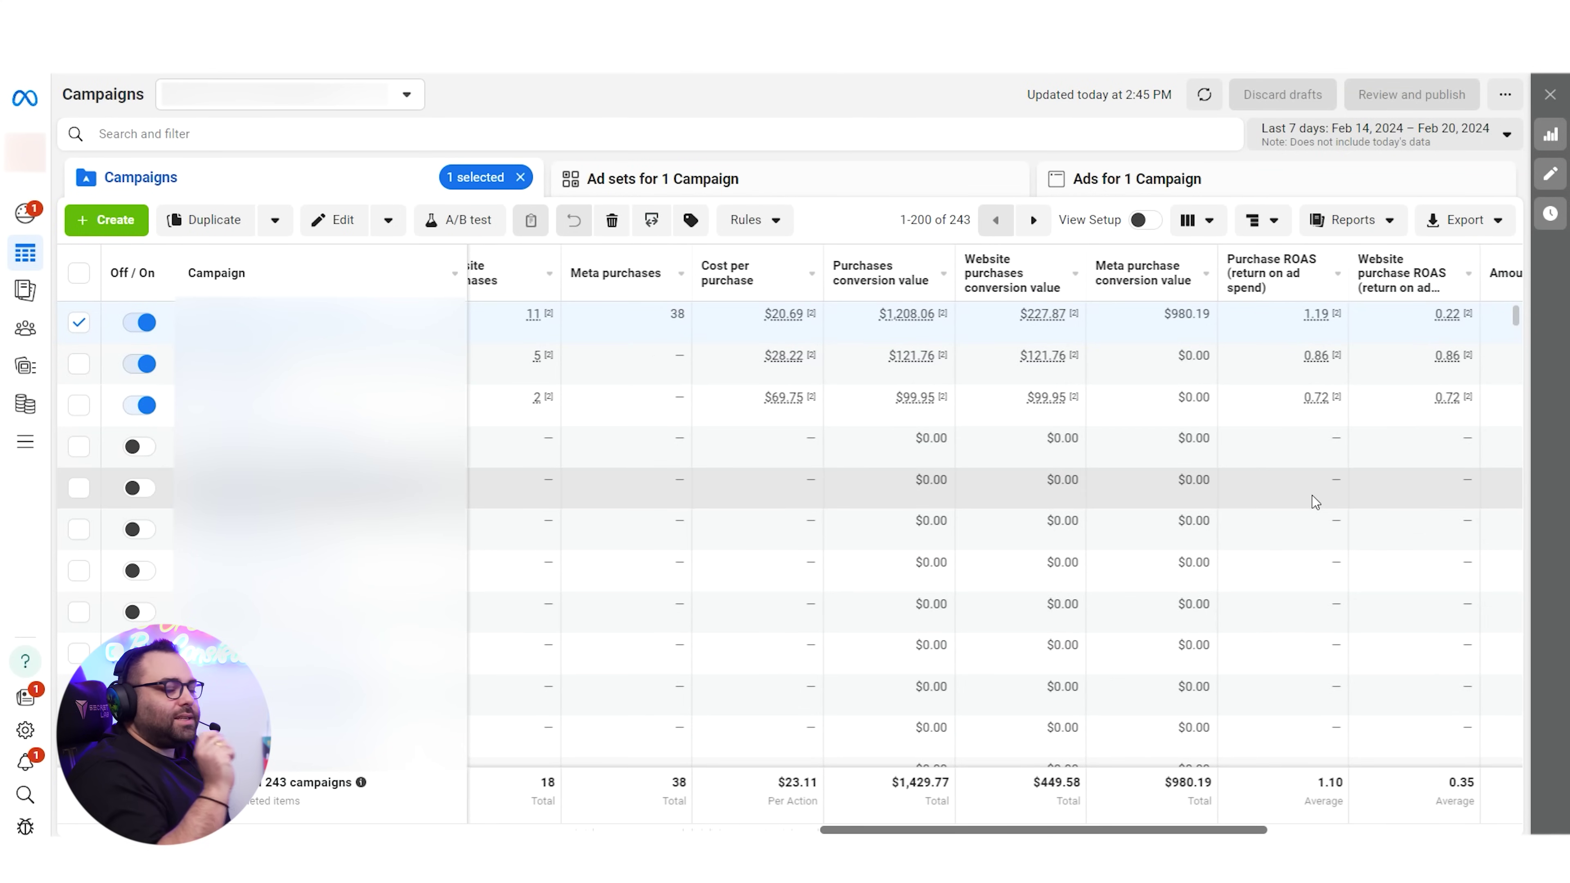